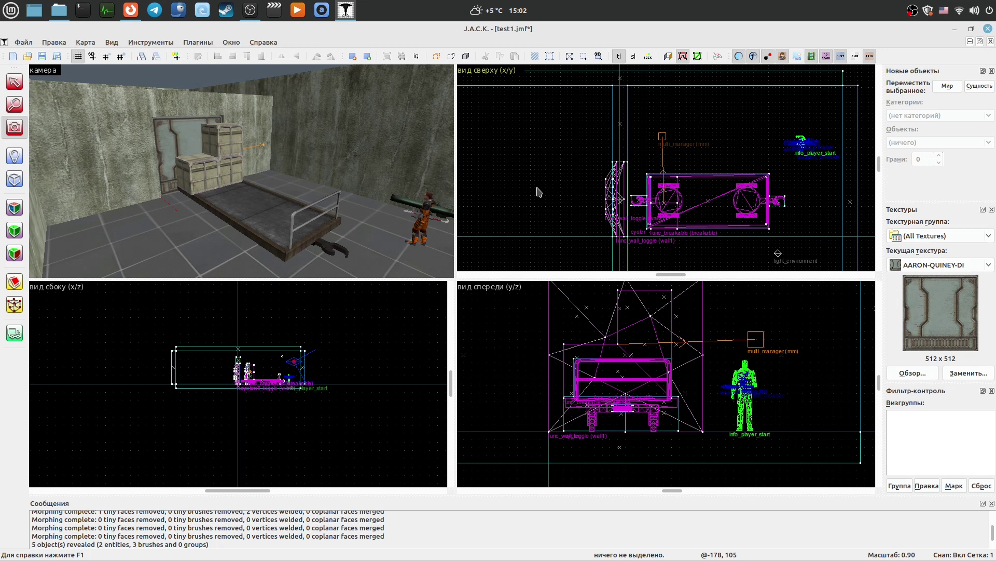
Step: Select the func_breakable crate stack, hide it, and bring the door into the 3D view
{"action": "left_click_drag", "start_coordinate": [255, 148], "coordinate": [239, 170]}
{"action": "key", "text": "shift+s"}
{"action": "left_click", "coordinate": [308, 150]}
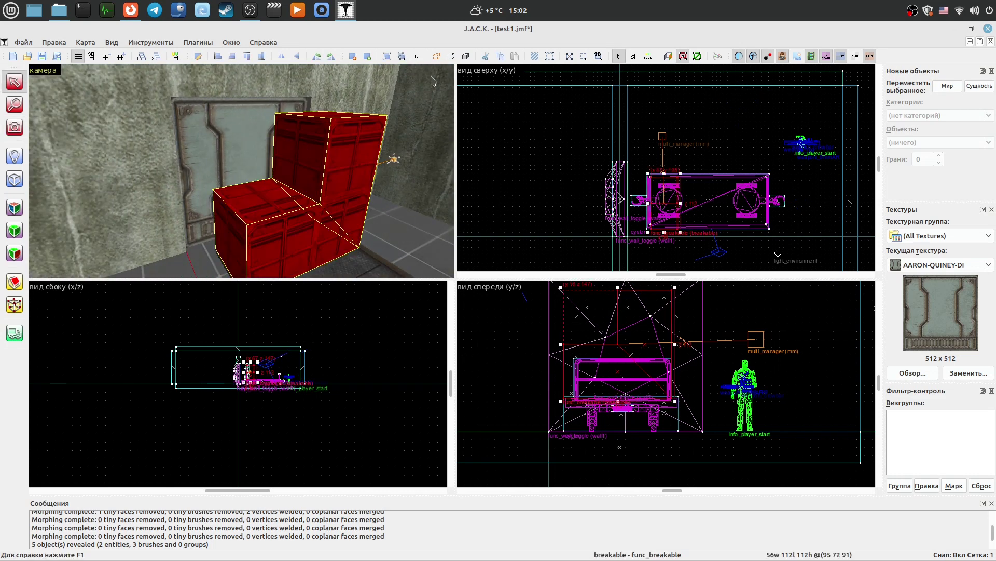
{"action": "left_click", "coordinate": [435, 60]}
{"action": "left_click", "coordinate": [14, 127]}
{"action": "left_click_drag", "start_coordinate": [228, 161], "coordinate": [242, 170]}
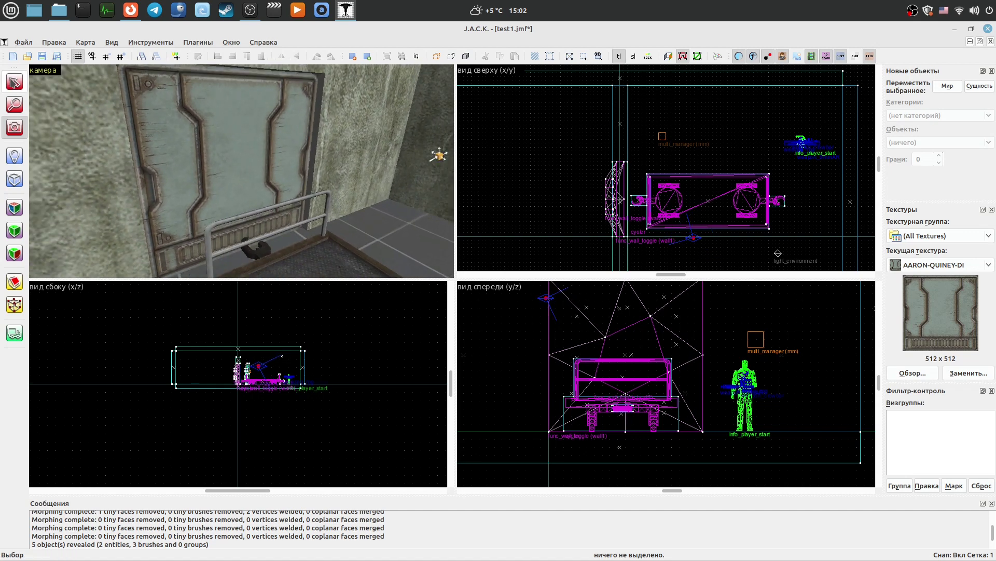
Step: Select the front door panel wall1 in the 3D camera view
{"action": "left_click", "coordinate": [15, 84]}
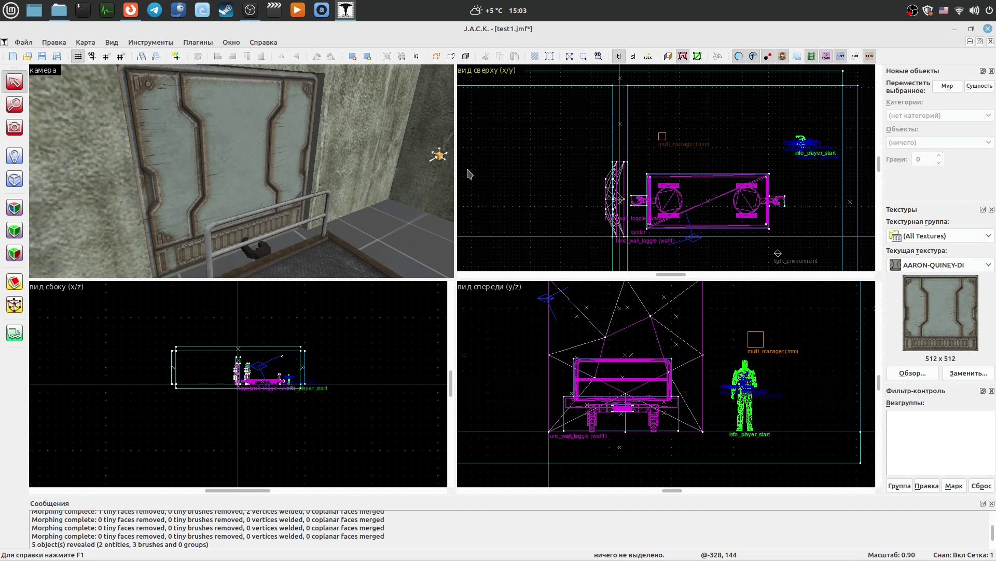
{"action": "left_click", "coordinate": [217, 138]}
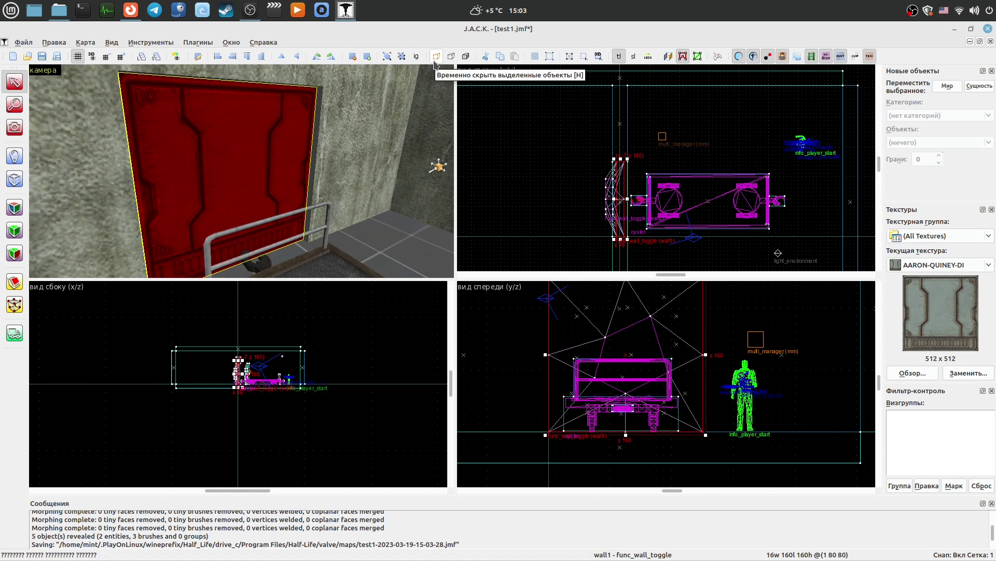
Step: Reselect the front wall1 door panel and hide it
{"action": "left_click", "coordinate": [497, 115]}
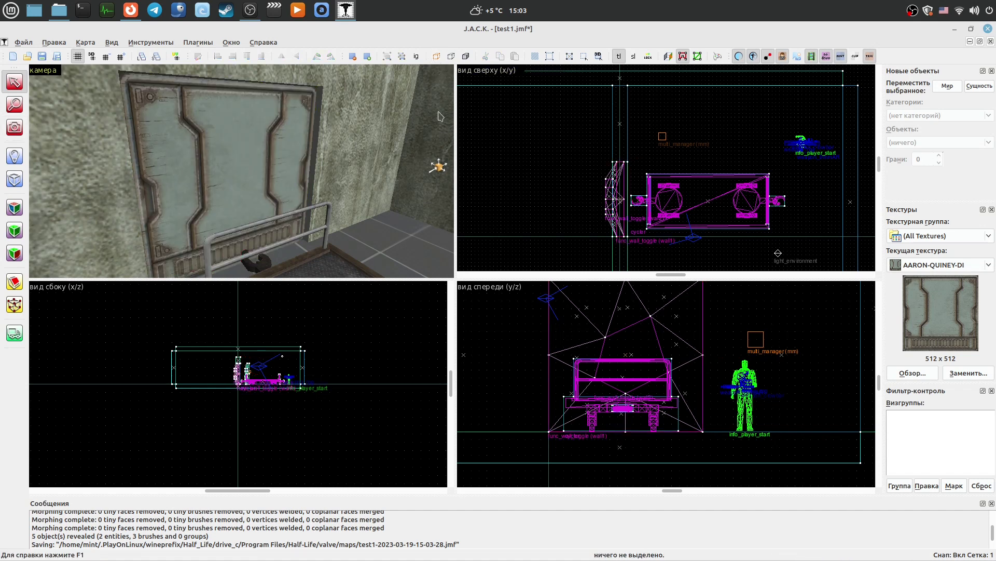
{"action": "left_click", "coordinate": [232, 165]}
{"action": "left_click", "coordinate": [437, 56]}
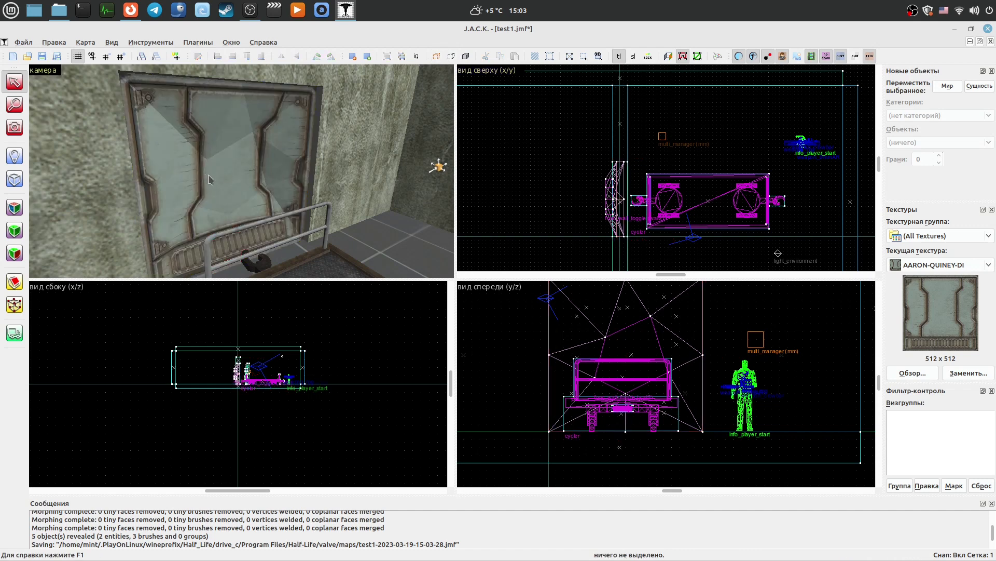
Step: Select only the wall2 brush of the shattered door panel behind it
{"action": "left_click", "coordinate": [233, 179]}
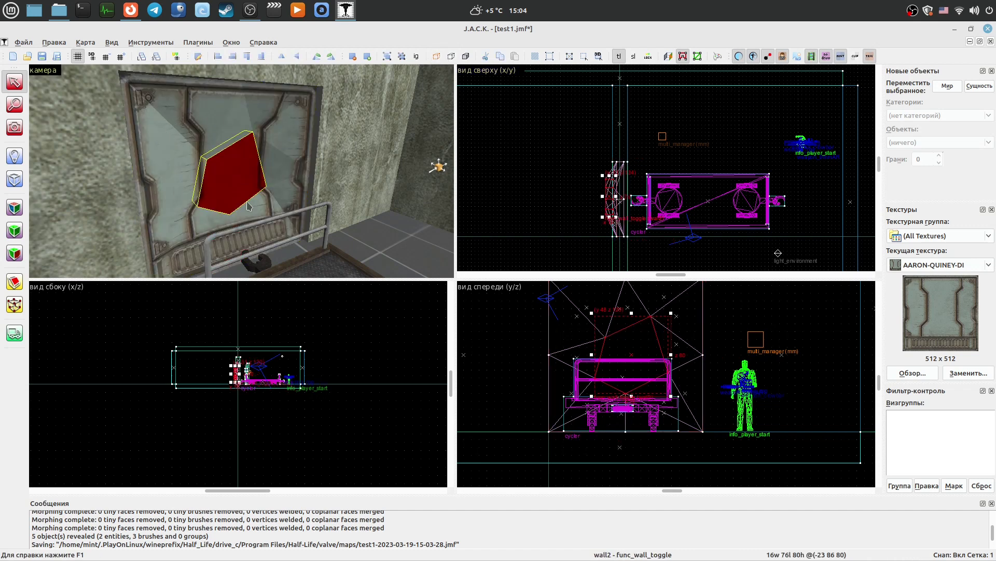
{"action": "left_click", "coordinate": [192, 223]}
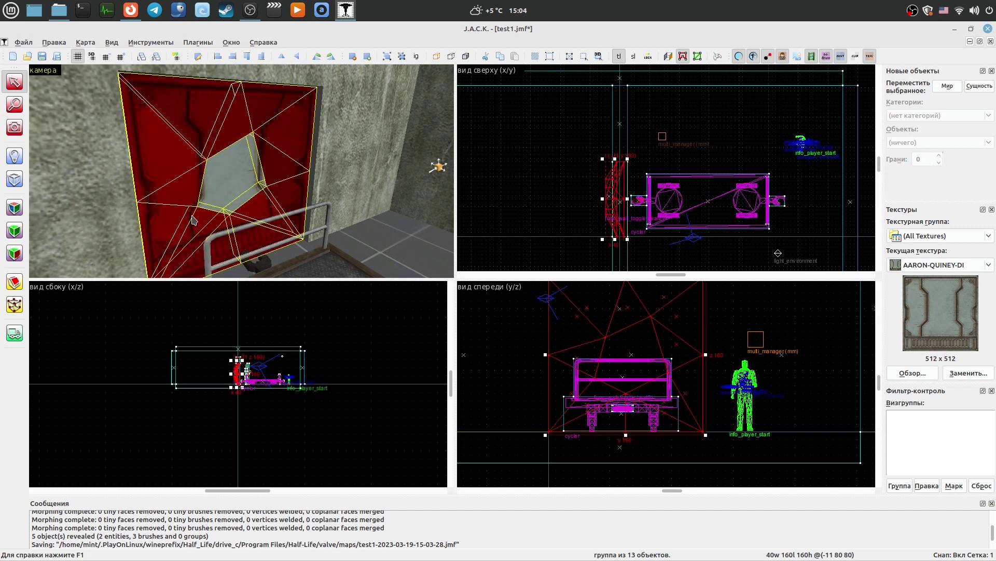
{"action": "scroll", "coordinate": [658, 382], "scroll_direction": "down", "scroll_amount": 1}
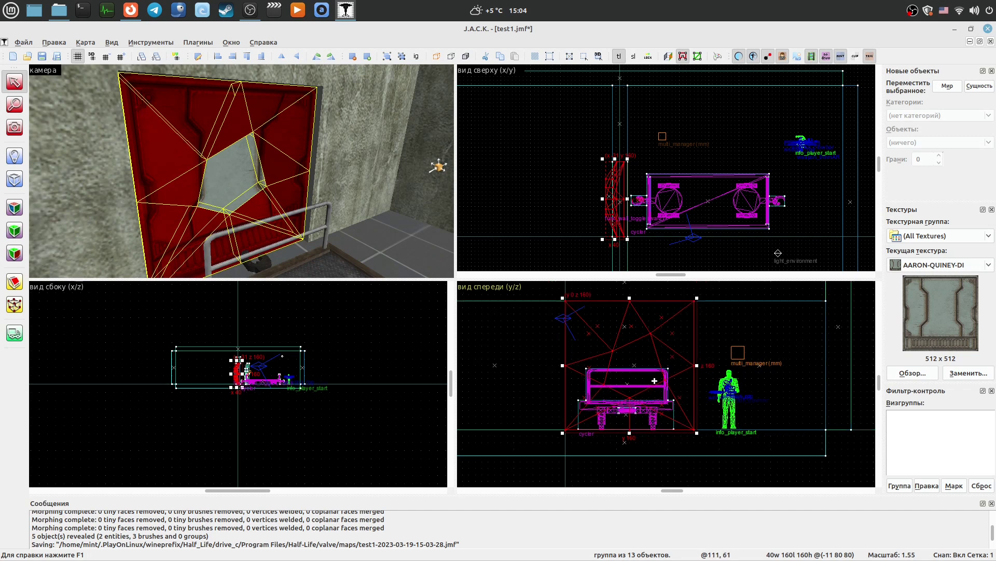
{"action": "scroll", "coordinate": [654, 379], "scroll_direction": "up", "scroll_amount": 1}
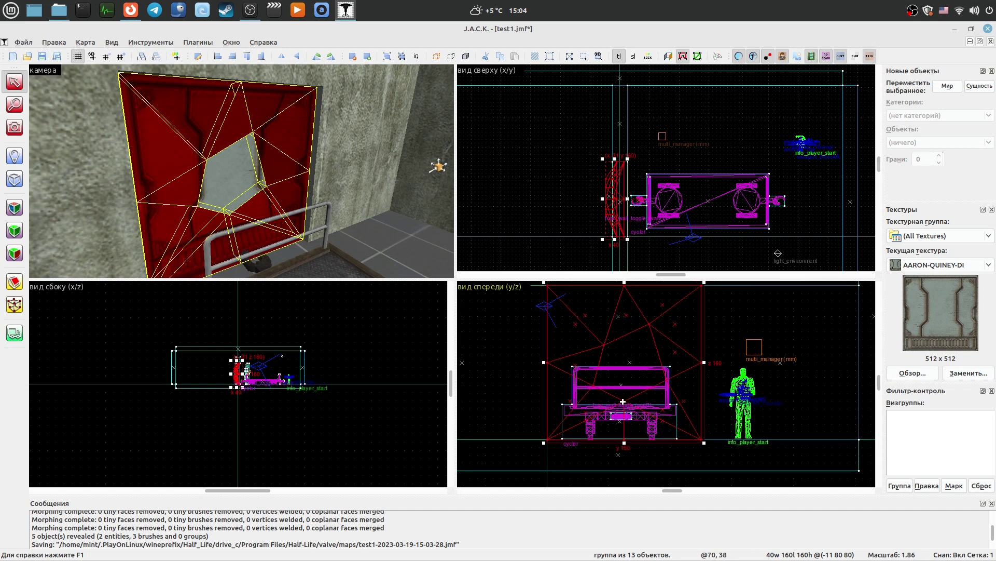
{"action": "left_click", "coordinate": [210, 162]}
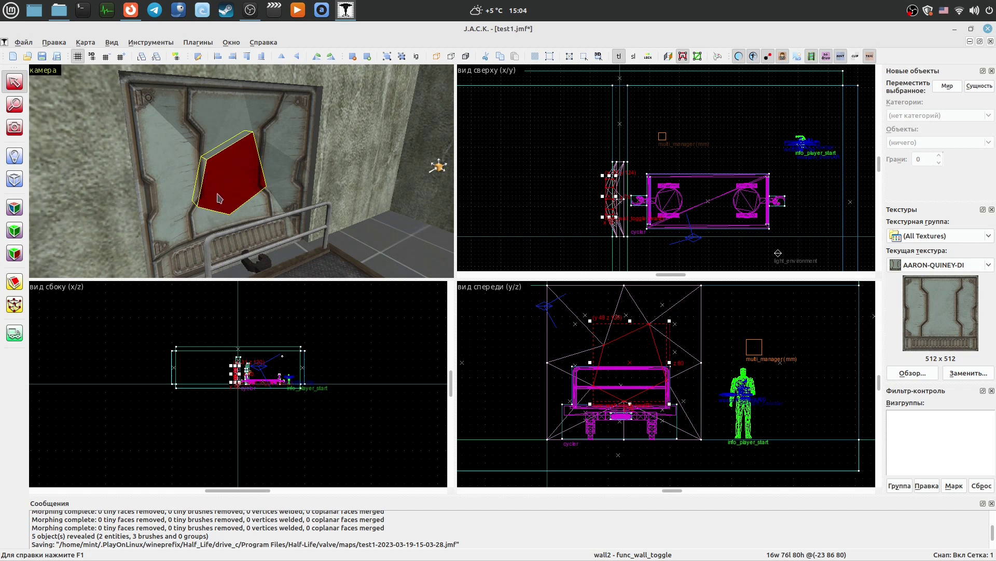
Step: Draw a new block brush over the door's lower-left area in the front view
{"action": "left_click", "coordinate": [15, 179]}
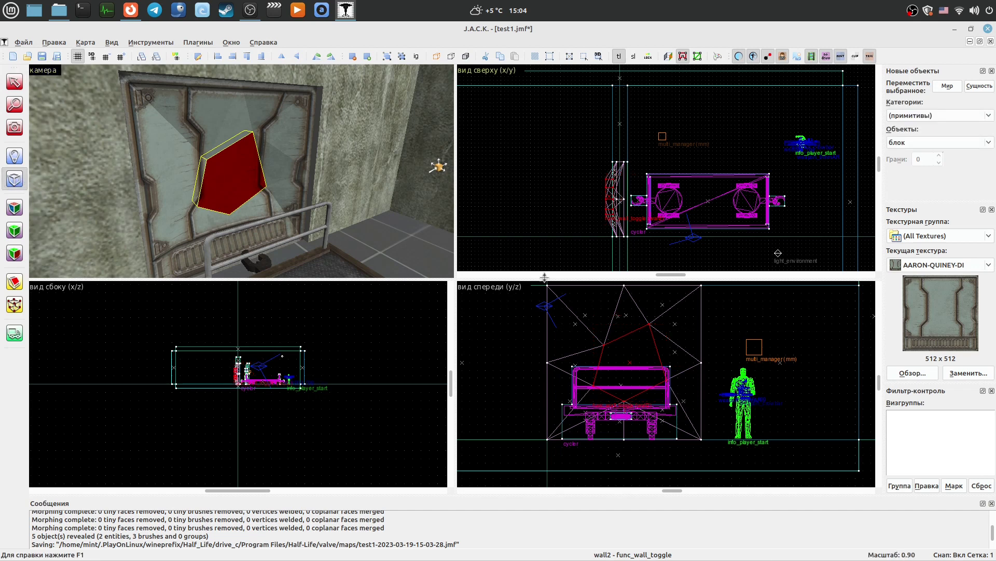
{"action": "middle_click_drag", "start_coordinate": [589, 411], "coordinate": [597, 395]}
{"action": "scroll", "coordinate": [597, 396], "scroll_direction": "up", "scroll_amount": 2}
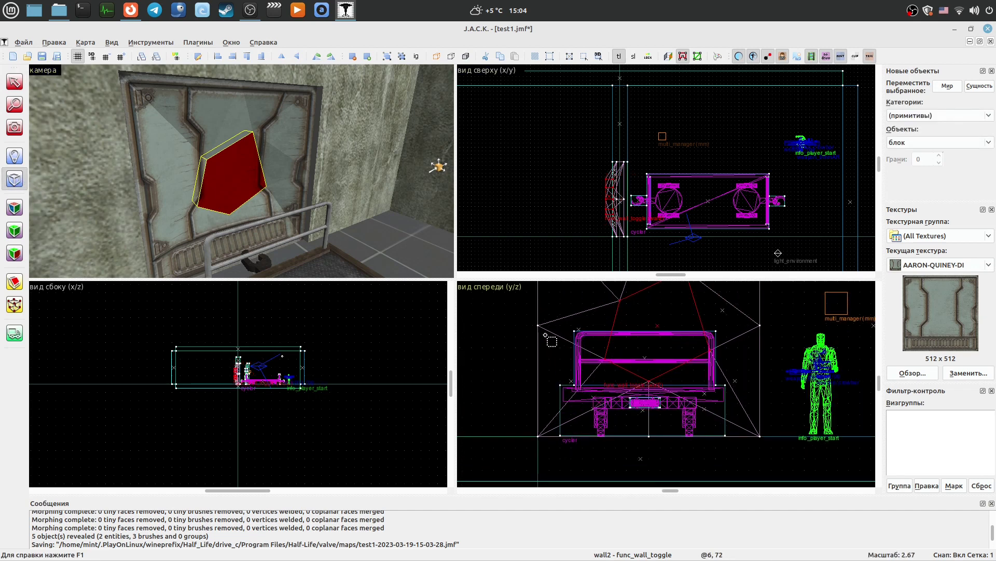
{"action": "left_click_drag", "start_coordinate": [538, 325], "coordinate": [650, 433]}
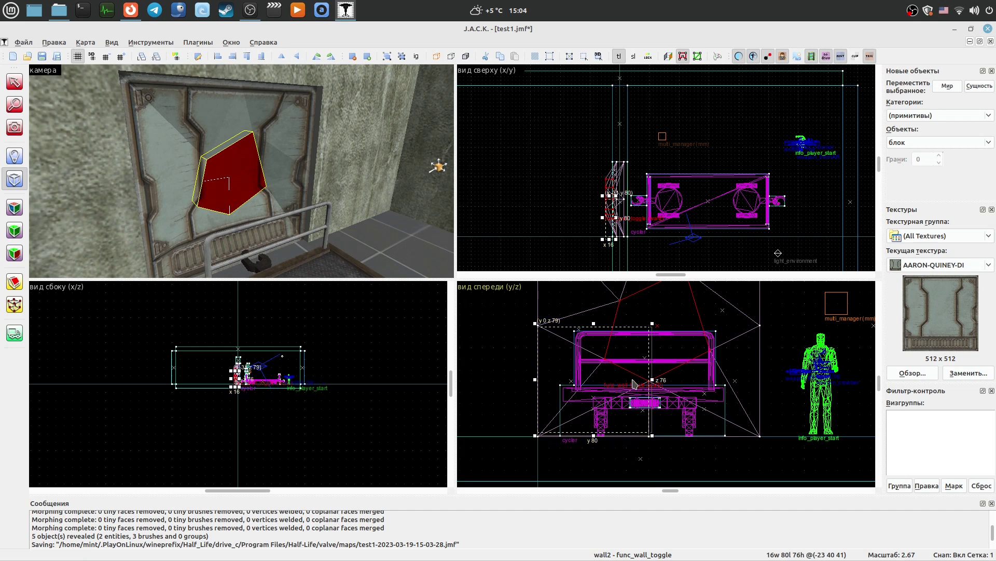
Step: Select the new six-sided block and move it to the door's lower corner
{"action": "left_click", "coordinate": [23, 85]}
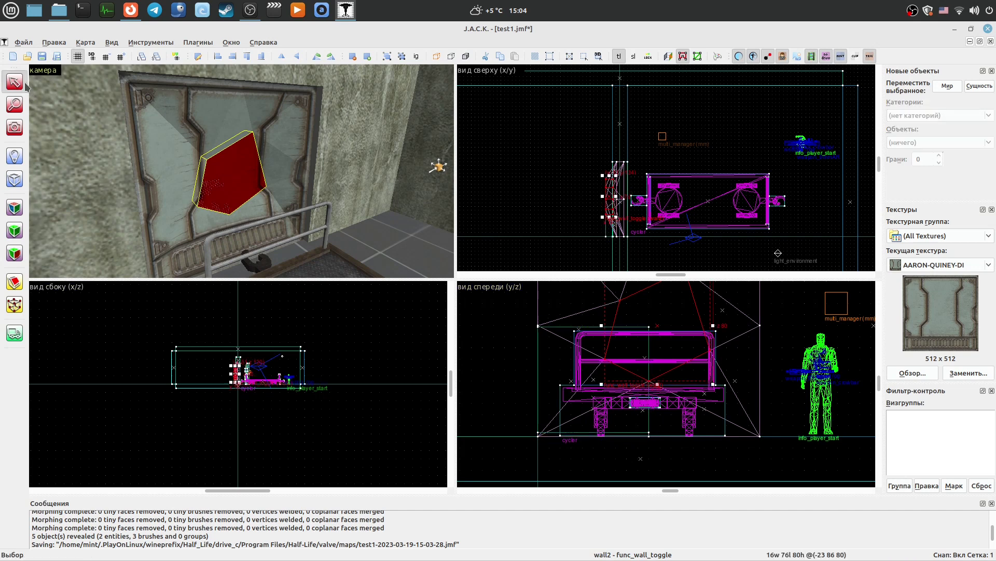
{"action": "left_click", "coordinate": [537, 349]}
{"action": "left_click", "coordinate": [538, 350]}
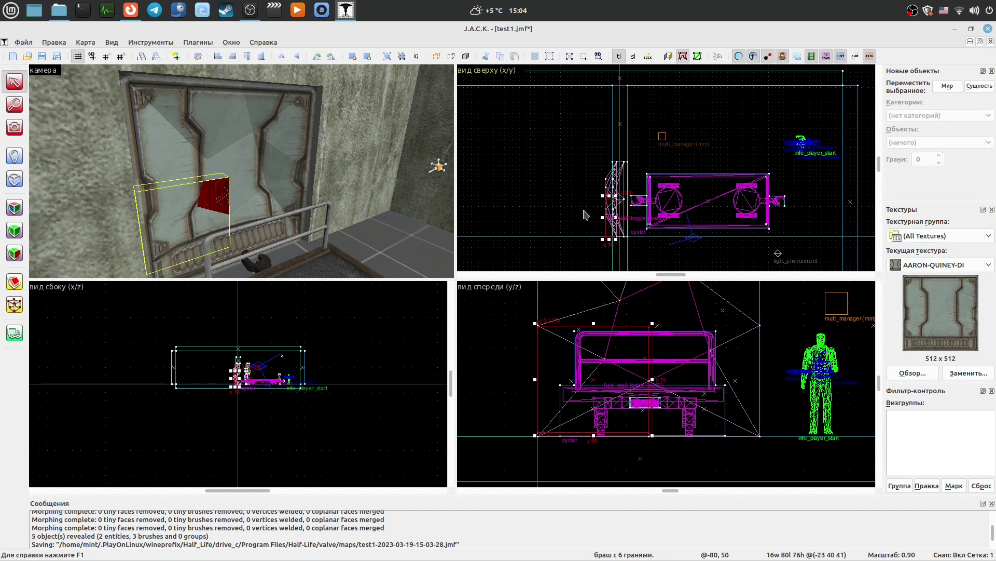
{"action": "scroll", "coordinate": [592, 212], "scroll_direction": "up", "scroll_amount": 2}
{"action": "mouse_move", "coordinate": [644, 201]}
{"action": "left_mouse_down"}
{"action": "mouse_move", "coordinate": [645, 210]}
{"action": "mouse_move", "coordinate": [649, 200]}
{"action": "left_mouse_up"}
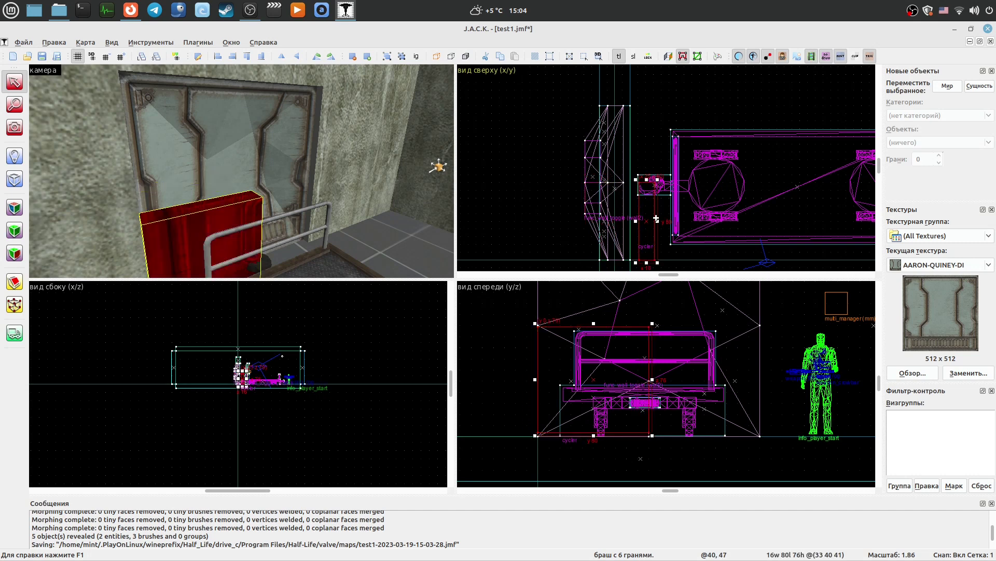
Step: Pull the block's top-right vertex down to form a five-faced wedge
{"action": "left_click", "coordinate": [16, 305]}
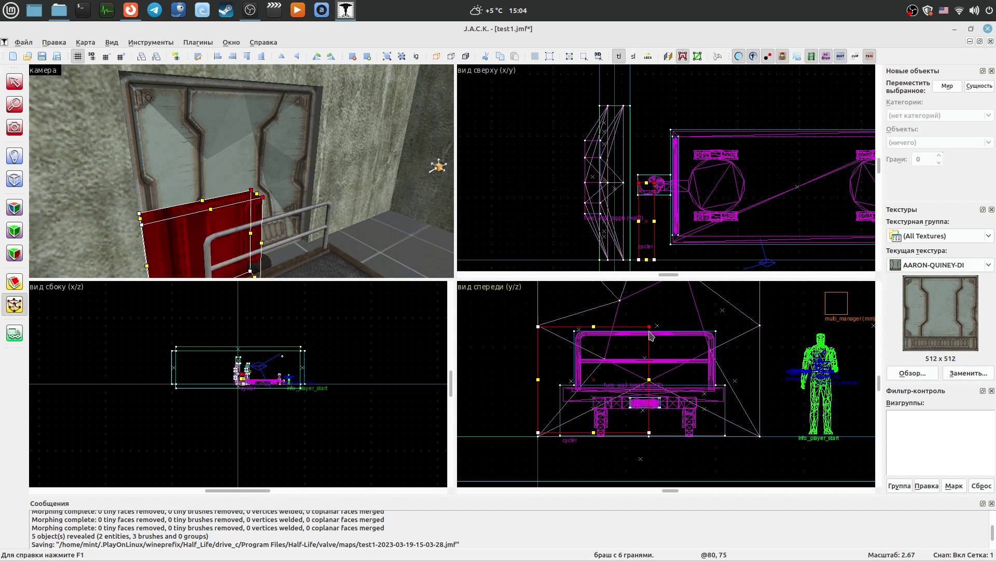
{"action": "left_click_drag", "start_coordinate": [650, 330], "coordinate": [650, 433]}
{"action": "key", "text": "shift+s"}
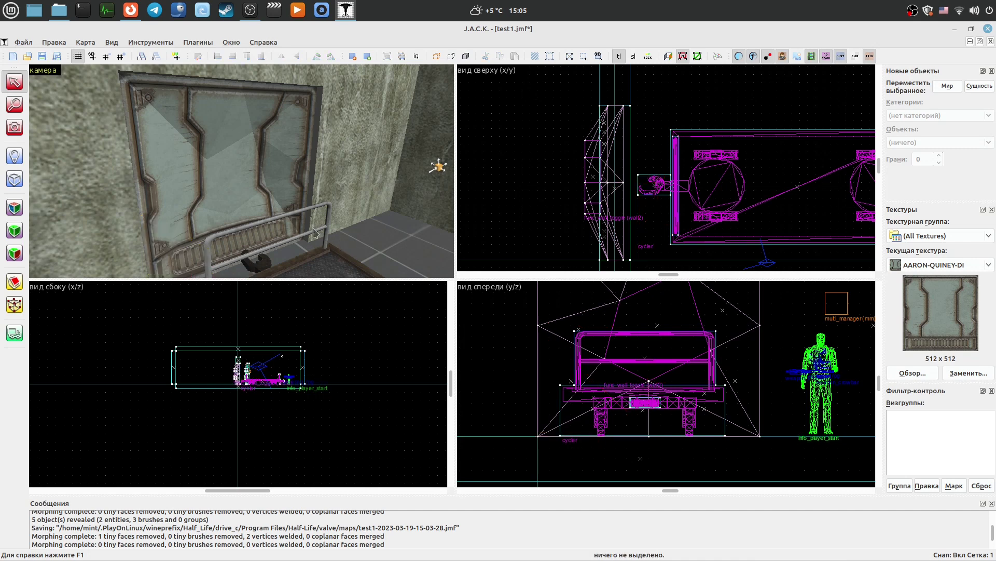
{"action": "left_click", "coordinate": [262, 193]}
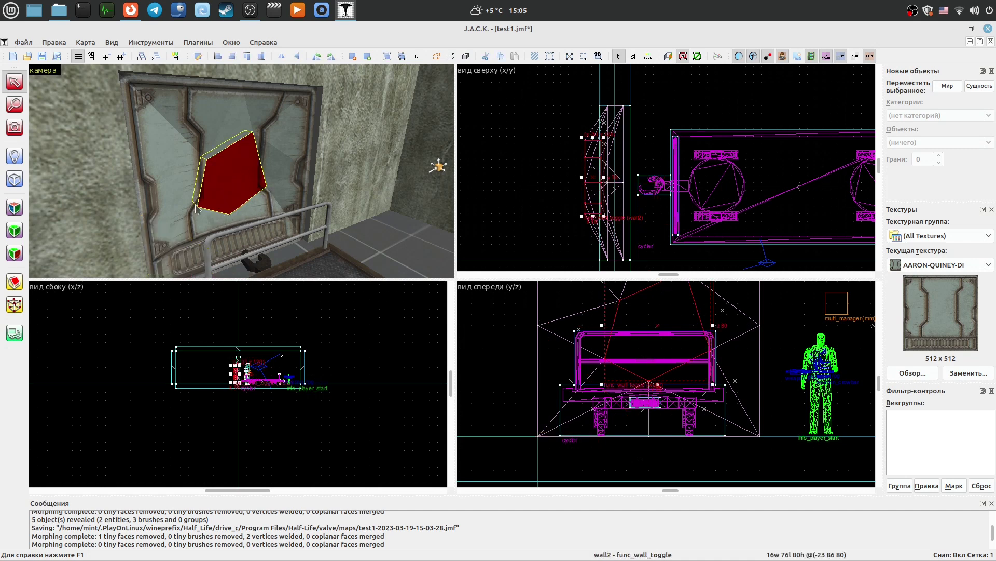
{"action": "left_click", "coordinate": [744, 364]}
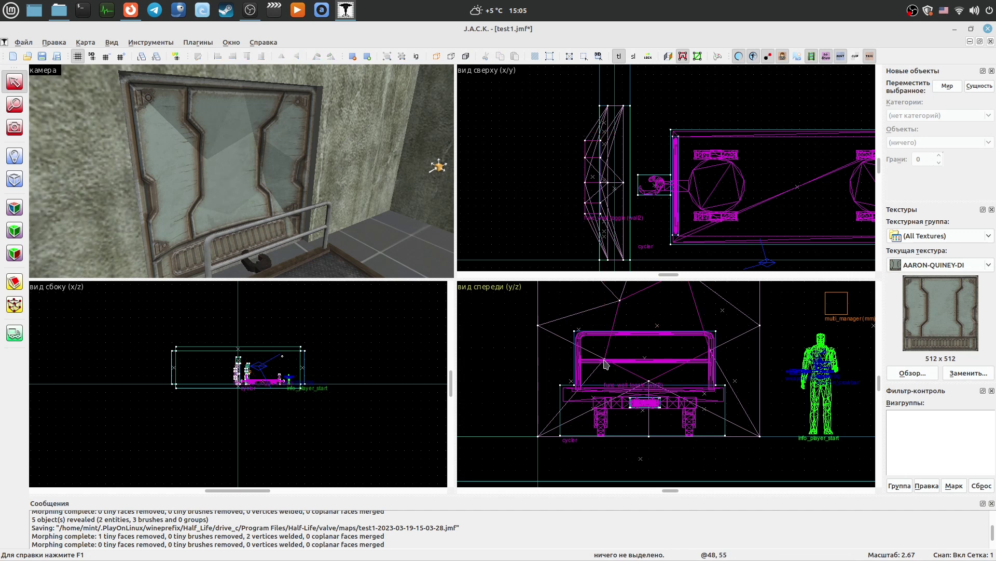
{"action": "left_click", "coordinate": [231, 186]}
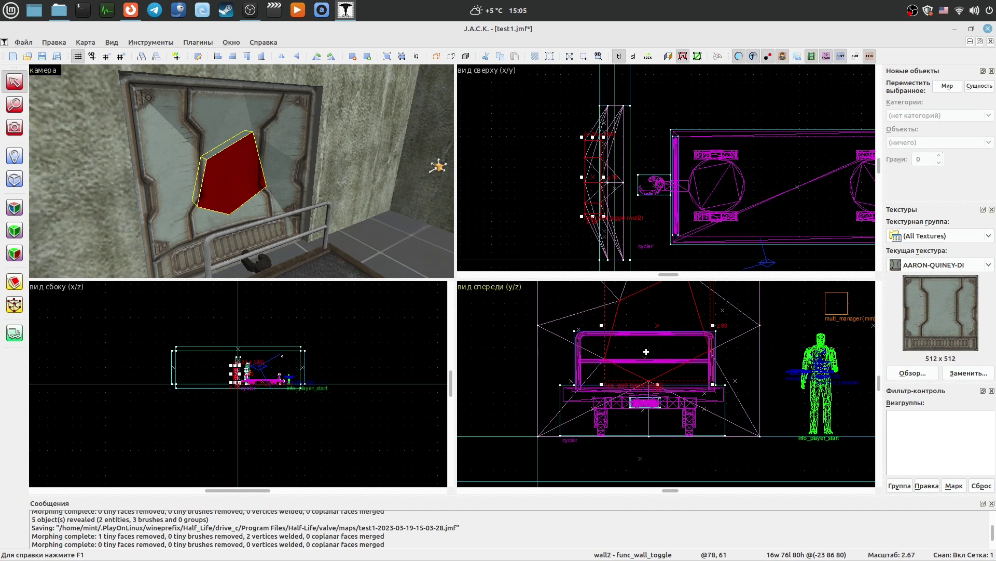
{"action": "scroll", "coordinate": [691, 400], "scroll_direction": "down", "scroll_amount": 3}
{"action": "scroll", "coordinate": [685, 309], "scroll_direction": "up", "scroll_amount": 1}
{"action": "left_click", "coordinate": [200, 162]}
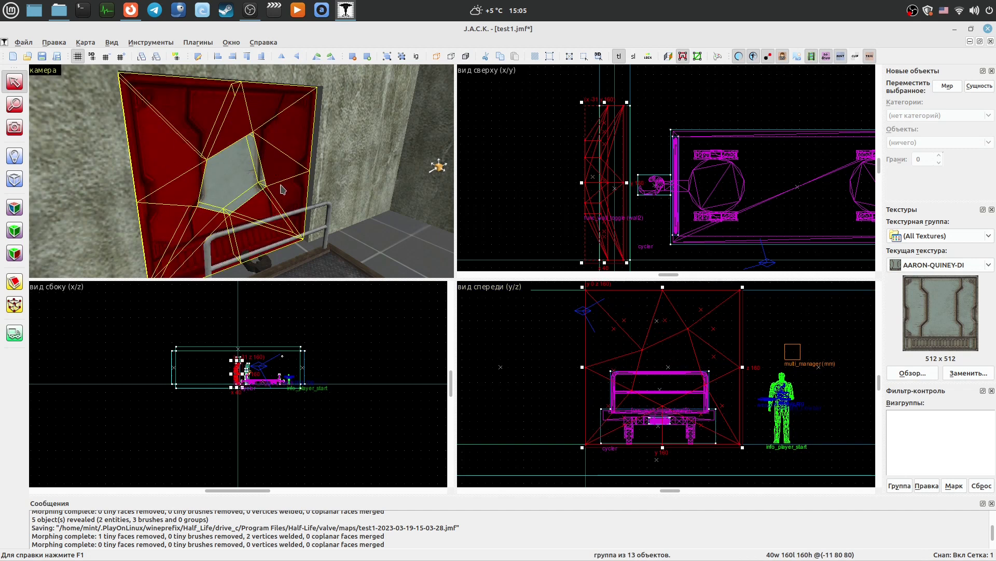
{"action": "key", "text": "Escape"}
{"action": "left_click", "coordinate": [203, 234]}
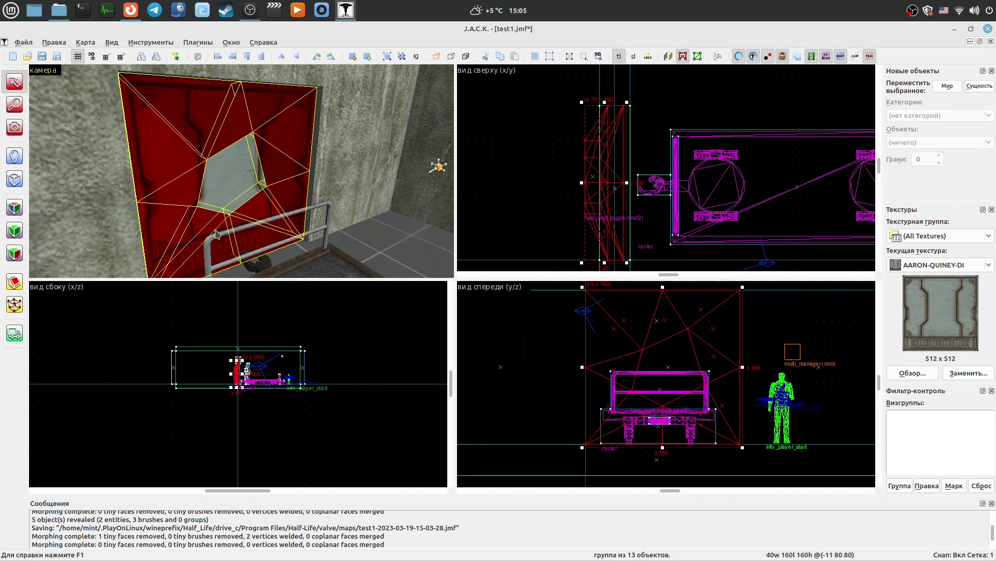
{"action": "left_click", "coordinate": [15, 128]}
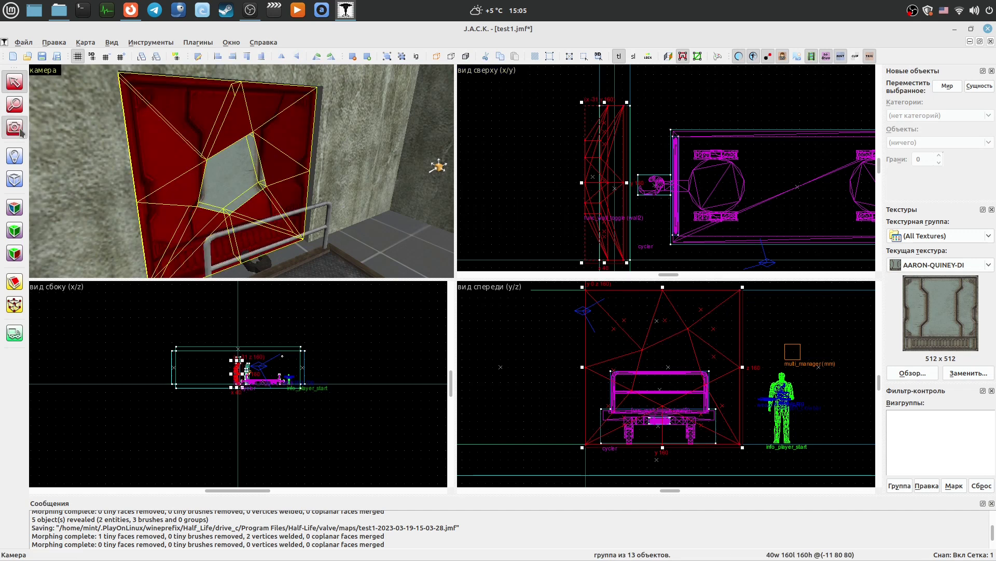
{"action": "left_click_drag", "start_coordinate": [156, 161], "coordinate": [241, 170]}
{"action": "left_click", "coordinate": [15, 82]}
{"action": "left_click", "coordinate": [210, 248]}
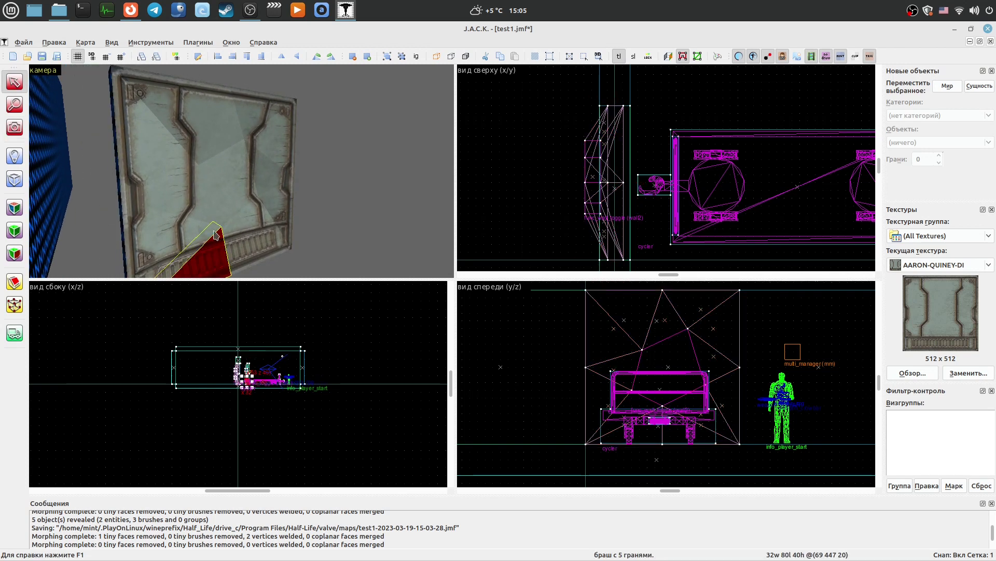
Step: Select the taller and shorter wedge pieces at the door's lower corner
{"action": "scroll", "coordinate": [213, 232], "scroll_direction": "down", "scroll_amount": 3}
{"action": "left_click", "coordinate": [193, 232]}
{"action": "left_click", "coordinate": [214, 239]}
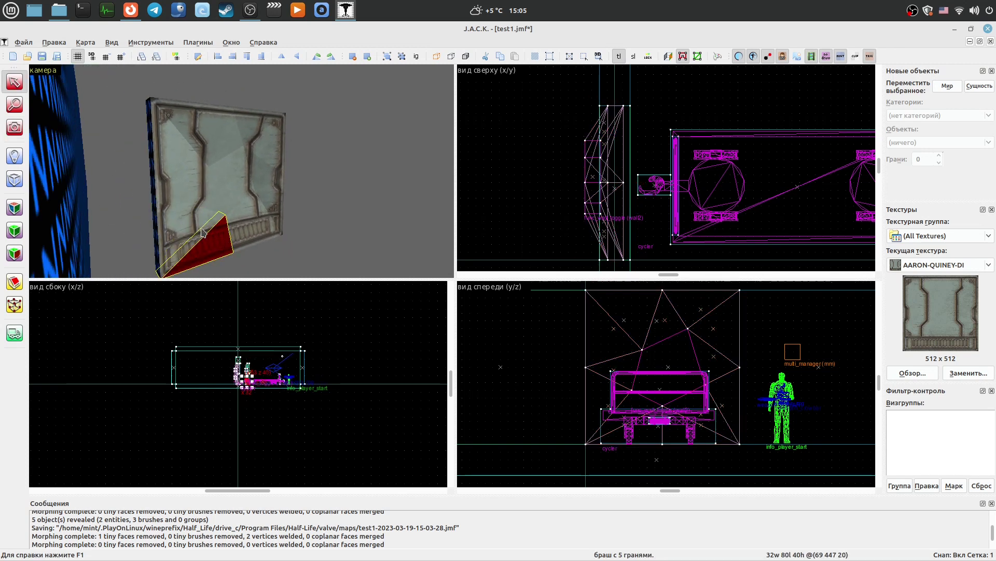
{"action": "scroll", "coordinate": [553, 167], "scroll_direction": "down", "scroll_amount": 4}
{"action": "scroll", "coordinate": [570, 121], "scroll_direction": "up", "scroll_amount": 5}
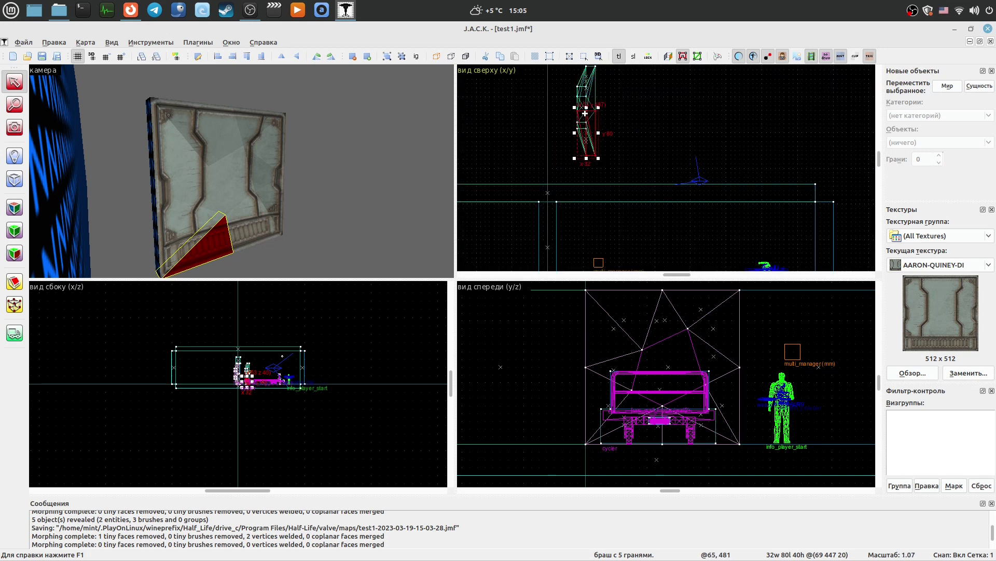
Step: Nudge two wedge vertices right then left in the top view and apply the reshape
{"action": "left_click", "coordinate": [14, 304]}
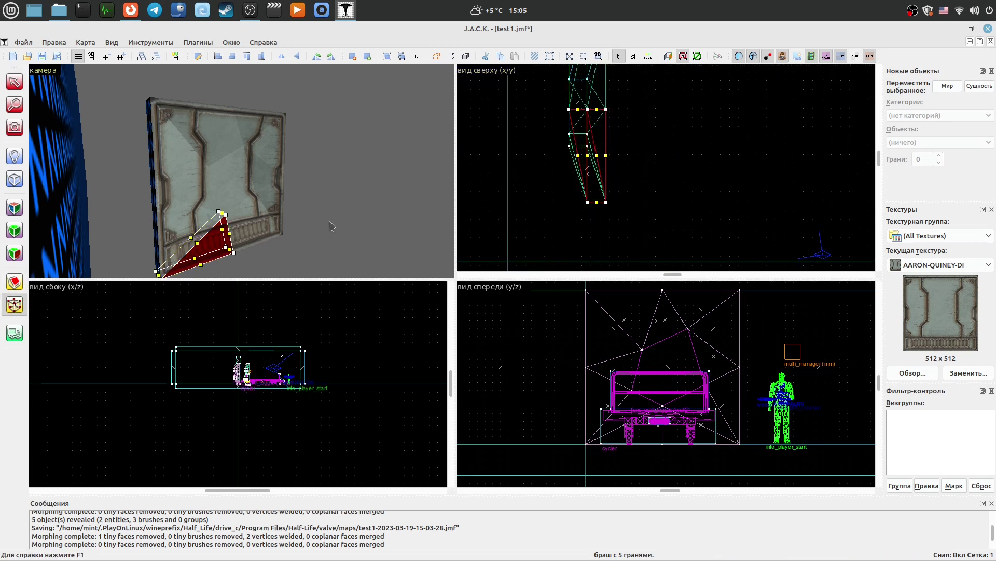
{"action": "left_click_drag", "start_coordinate": [560, 100], "coordinate": [593, 123]}
{"action": "key", "text": "Right"}
{"action": "key", "text": "Right"}
{"action": "key", "text": "Right"}
{"action": "key", "text": "Right"}
{"action": "key", "text": "Right"}
{"action": "key", "text": "Right"}
{"action": "key", "text": "Right"}
{"action": "key", "text": "Right"}
{"action": "key", "text": "Right"}
{"action": "key", "text": "Right"}
{"action": "key", "text": "Right"}
{"action": "key", "text": "Right"}
{"action": "key", "text": "Right"}
{"action": "key", "text": "Right"}
{"action": "key", "text": "Right"}
{"action": "key", "text": "Right"}
{"action": "key", "text": "Right"}
{"action": "key", "text": "Right"}
{"action": "key", "text": "Right"}
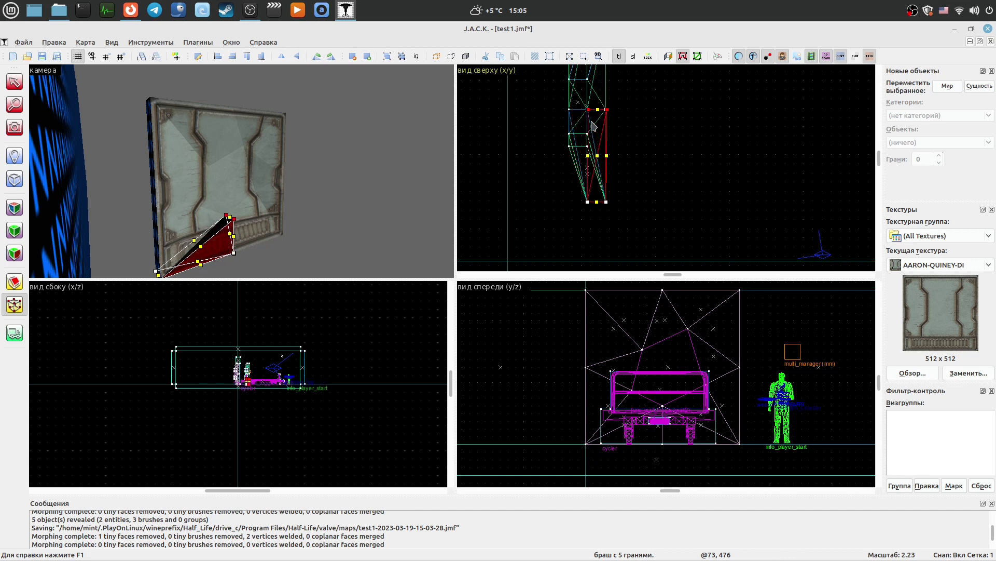
{"action": "key", "text": "Left"}
{"action": "key", "text": "Left"}
{"action": "key", "text": "Left"}
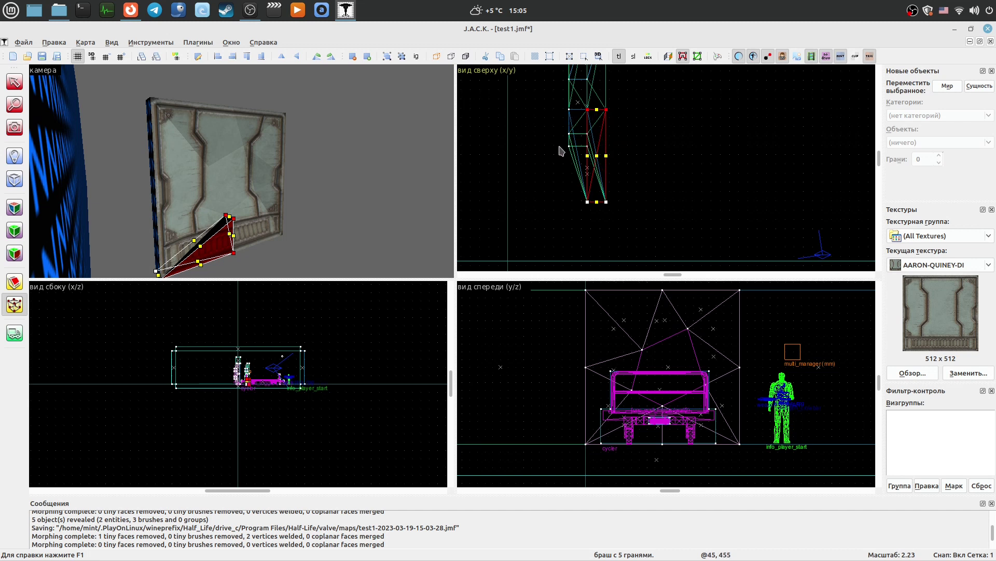
{"action": "key", "text": "Left"}
{"action": "key", "text": "Left"}
{"action": "key", "text": "Left"}
{"action": "key", "text": "Left"}
{"action": "key", "text": "Left"}
{"action": "key", "text": "Left"}
{"action": "key", "text": "Left"}
{"action": "key", "text": "Left"}
{"action": "key", "text": "Left"}
{"action": "key", "text": "Left"}
{"action": "key", "text": "Left"}
{"action": "key", "text": "Left"}
{"action": "key", "text": "Left"}
{"action": "key", "text": "Left"}
{"action": "key", "text": "Left"}
{"action": "key", "text": "Left"}
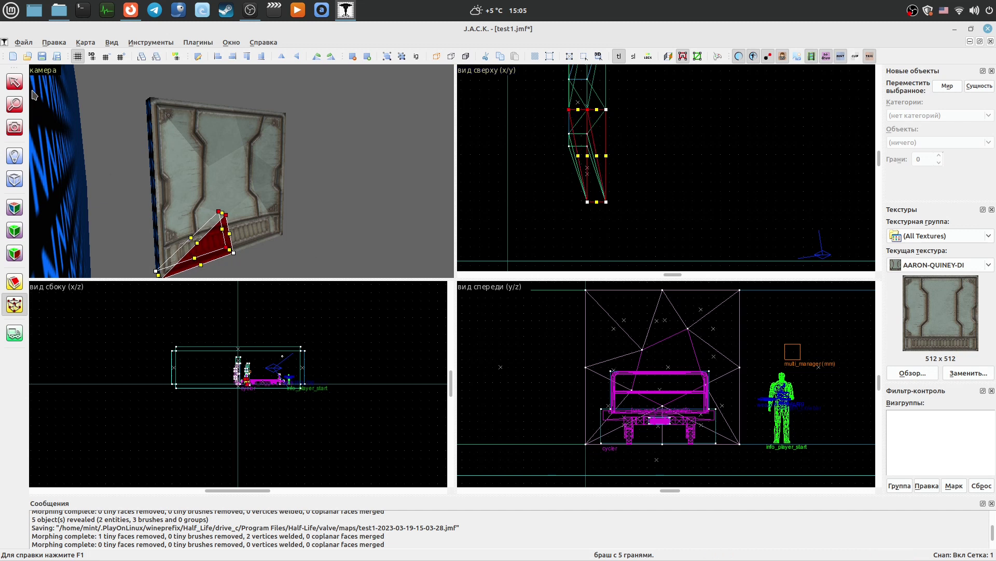
{"action": "key", "text": "shift+s"}
Step: Delete the wedge brush, undo the deletion, then deselect it
{"action": "key", "text": "Delete"}
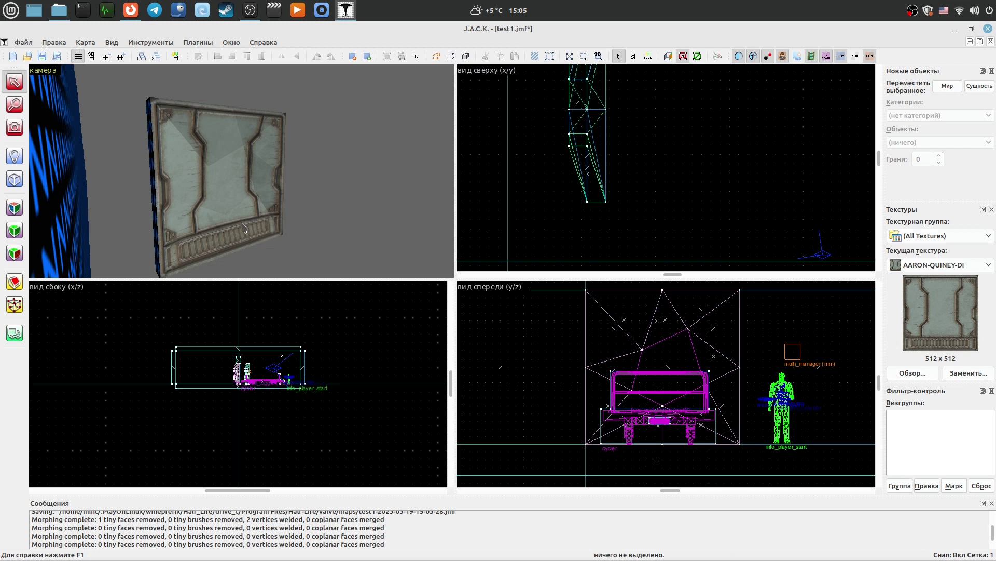
{"action": "key", "text": "ctrl+z"}
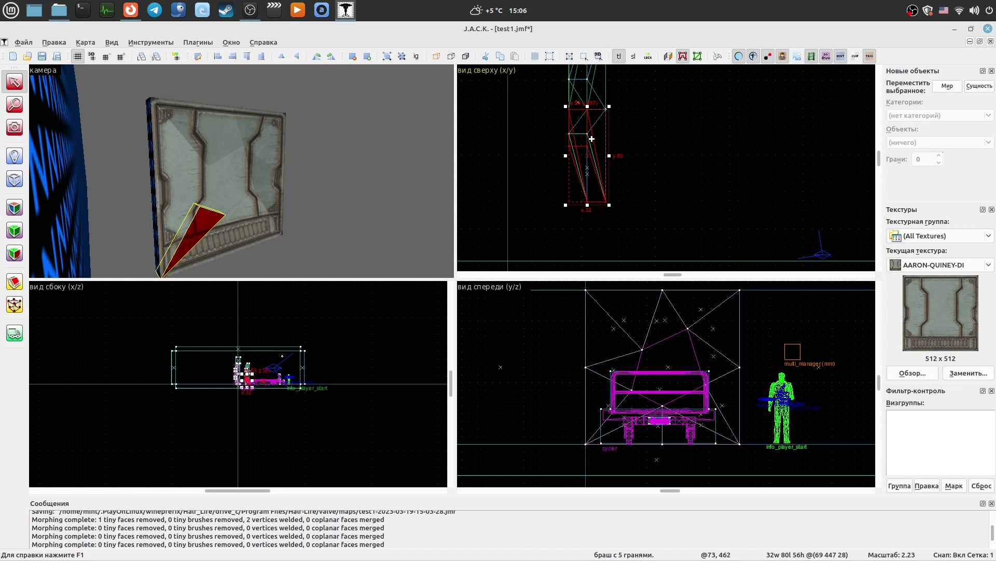
{"action": "left_click", "coordinate": [535, 190]}
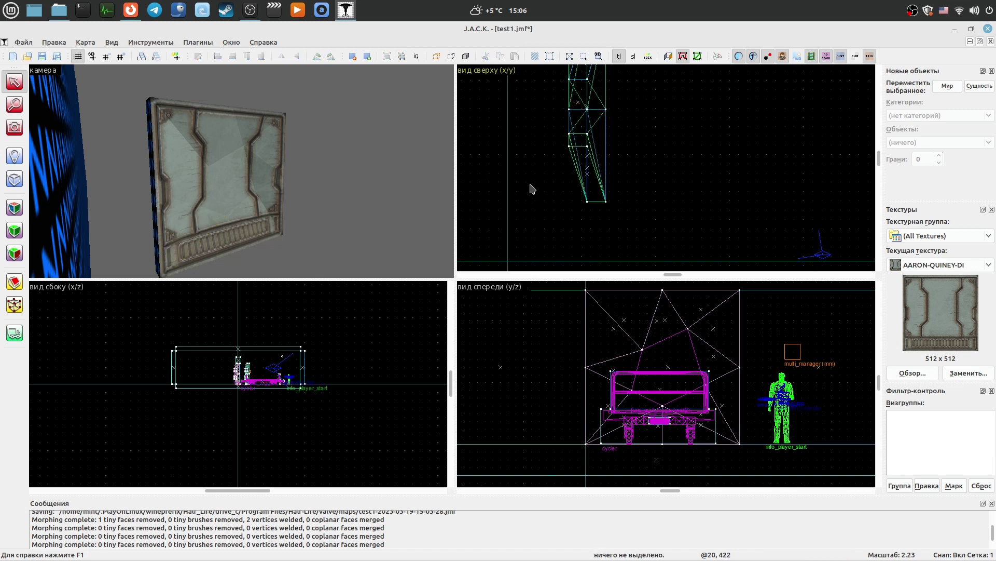
{"action": "left_click", "coordinate": [111, 44]}
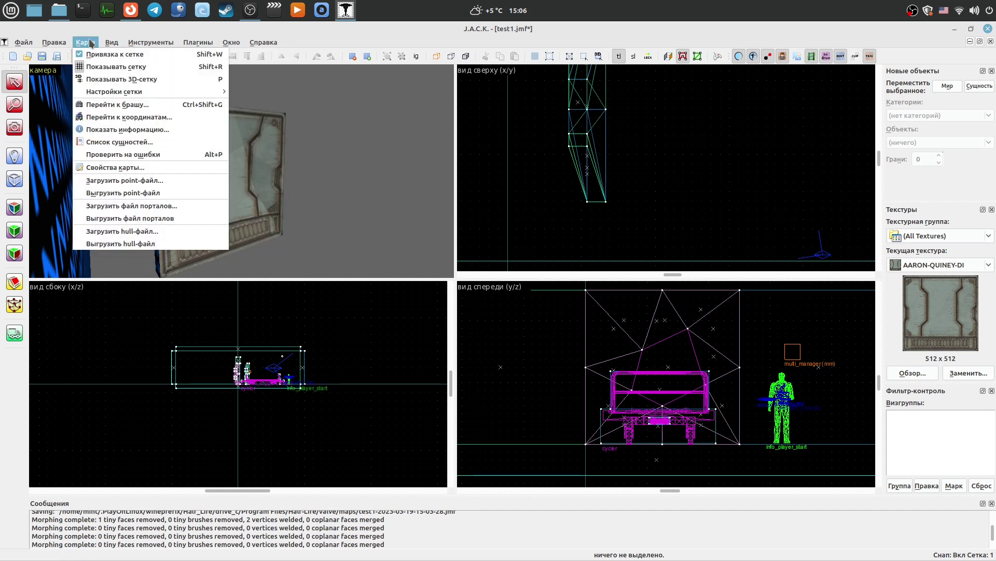
{"action": "left_click", "coordinate": [156, 155]}
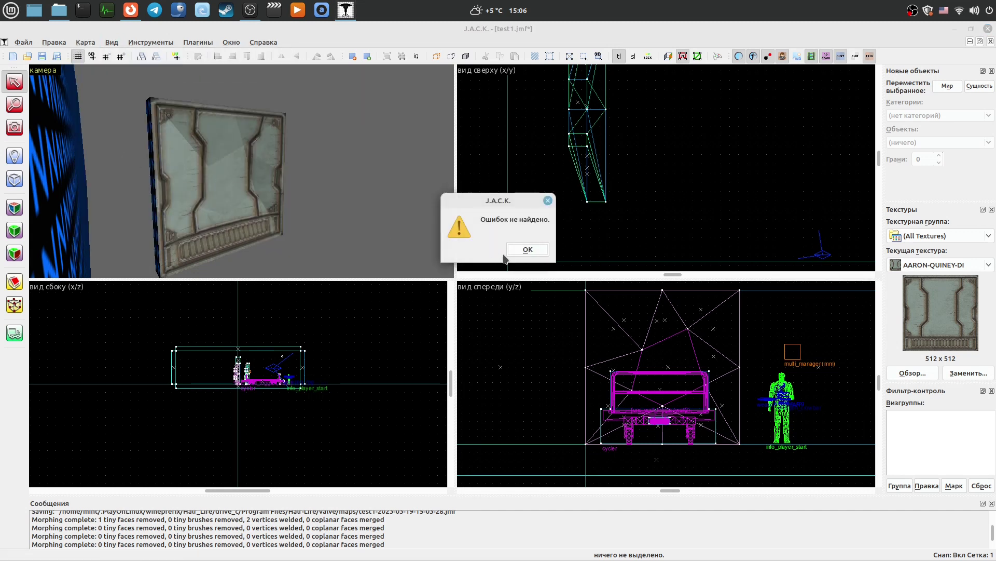
{"action": "left_click", "coordinate": [541, 251]}
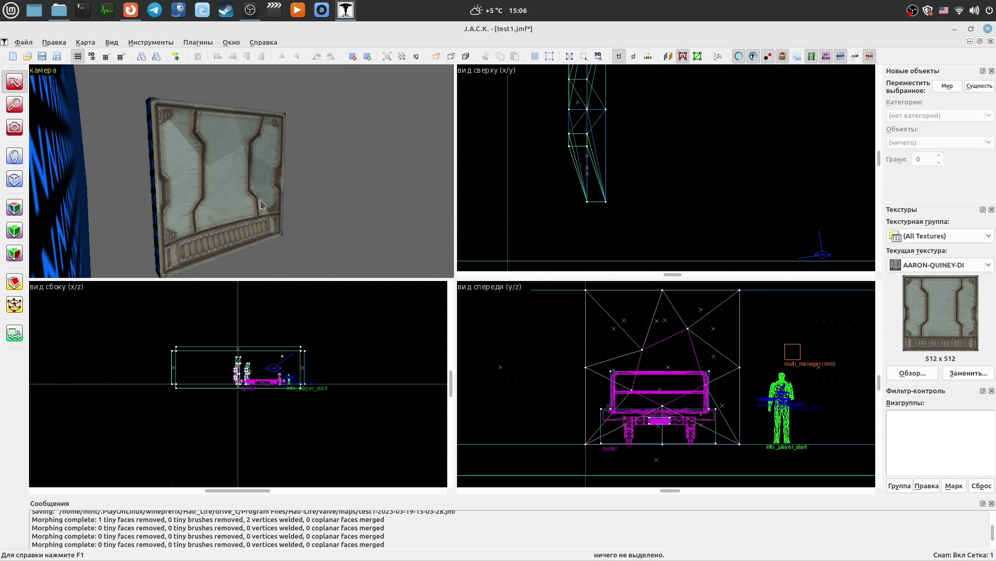
Step: Face the glass door, select the centre wall2 piece and open its Object Properties
{"action": "left_click", "coordinate": [14, 128]}
{"action": "mouse_move", "coordinate": [156, 161]}
{"action": "left_mouse_down"}
{"action": "mouse_move", "coordinate": [241, 171]}
{"action": "mouse_move", "coordinate": [228, 171]}
{"action": "left_mouse_up"}
{"action": "scroll", "coordinate": [241, 171], "scroll_direction": "down", "scroll_amount": 3}
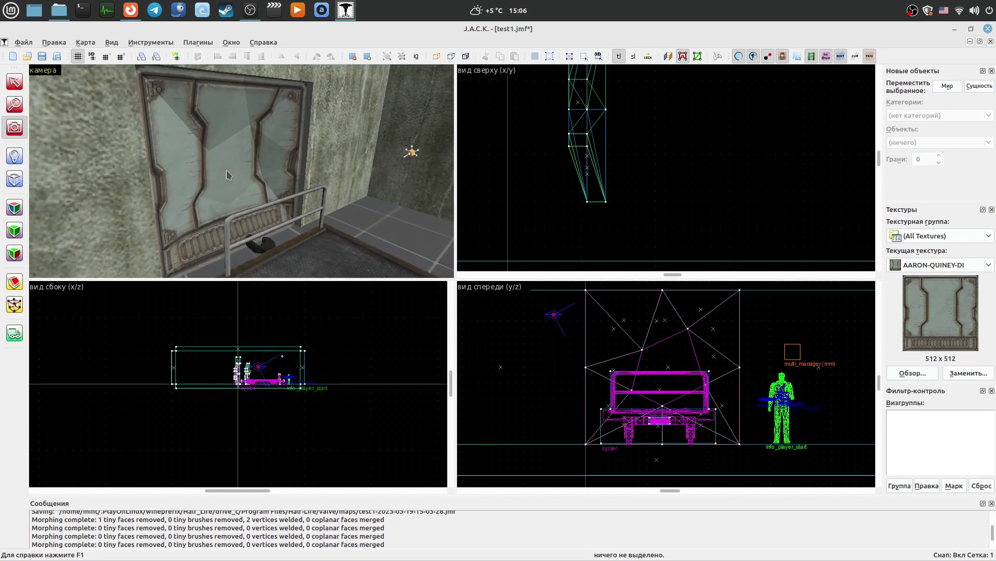
{"action": "left_click", "coordinate": [14, 81]}
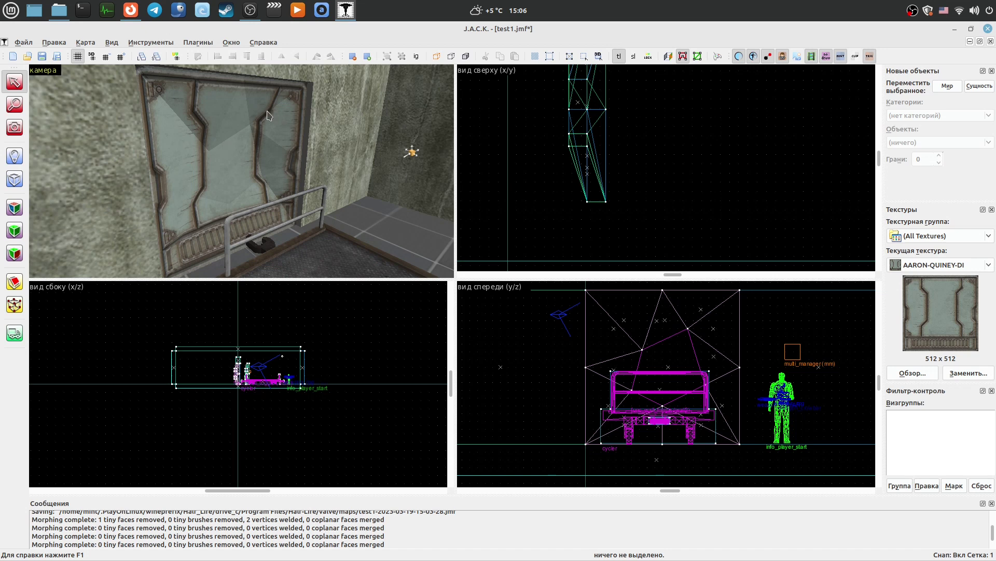
{"action": "left_click", "coordinate": [234, 158]}
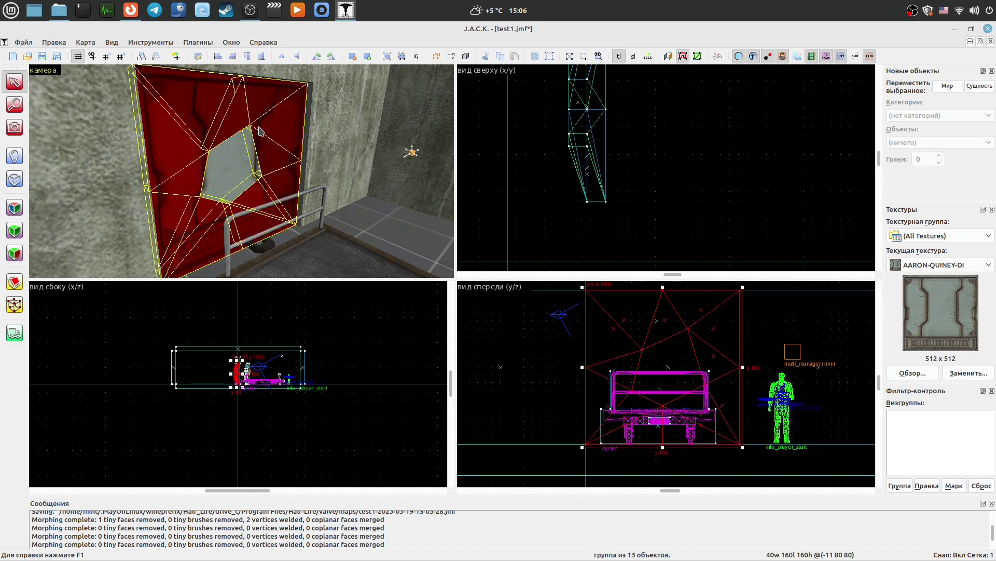
{"action": "left_click", "coordinate": [232, 157]}
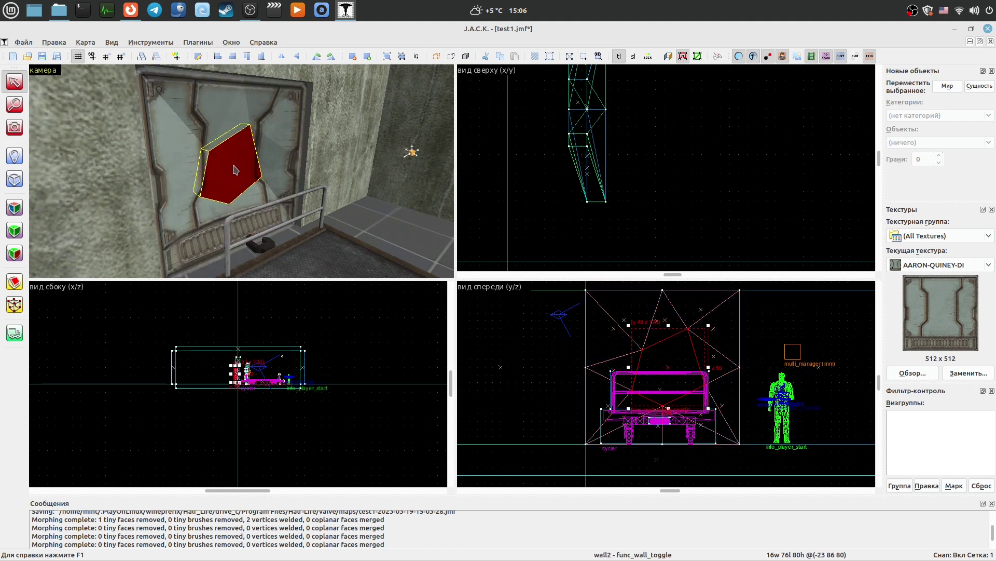
{"action": "key", "text": "alt+Return"}
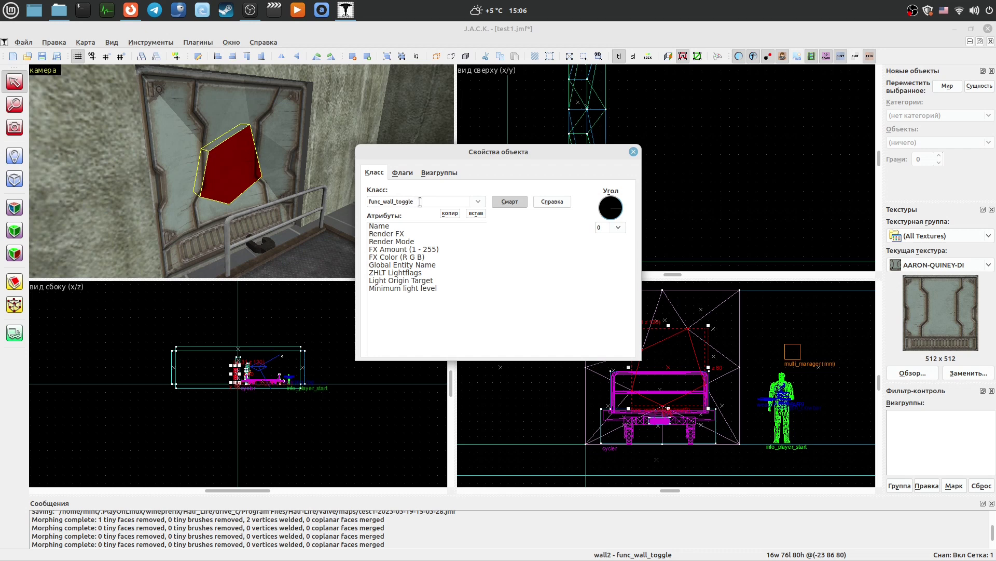
Step: Check the piece's Name attribute, wall2
{"action": "left_click", "coordinate": [407, 226]}
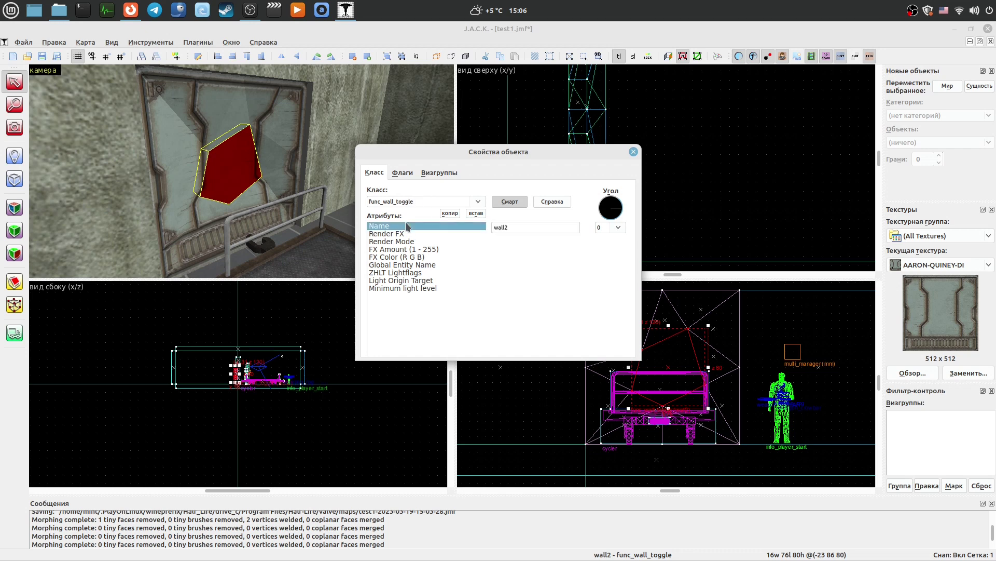
{"action": "left_click_drag", "start_coordinate": [516, 228], "coordinate": [498, 230]}
{"action": "left_click", "coordinate": [513, 231]}
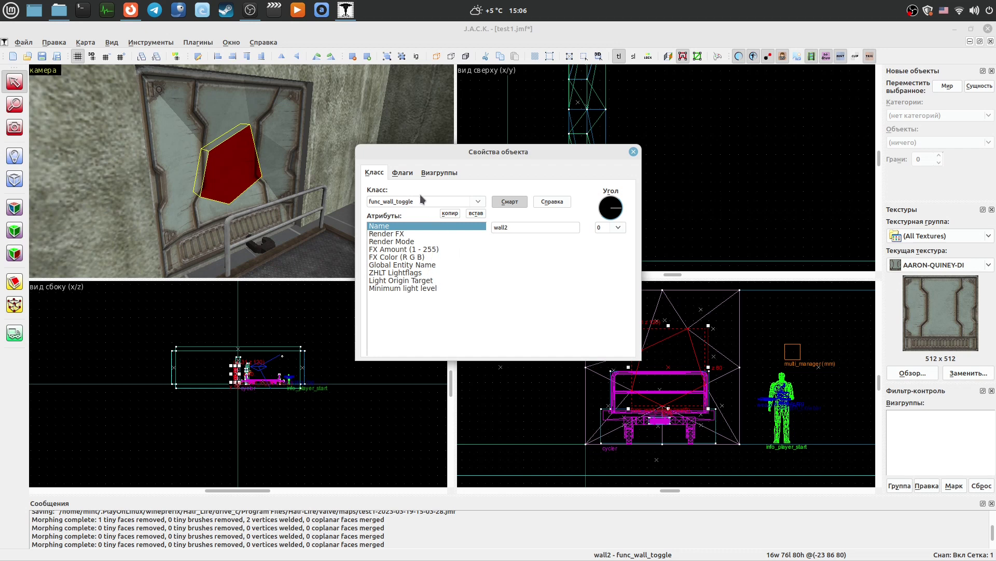
Step: On the Flags tab, tick Starts Invisible for wall2, then return to Class
{"action": "left_click", "coordinate": [405, 175]}
{"action": "left_click", "coordinate": [377, 174]}
{"action": "left_click", "coordinate": [406, 175]}
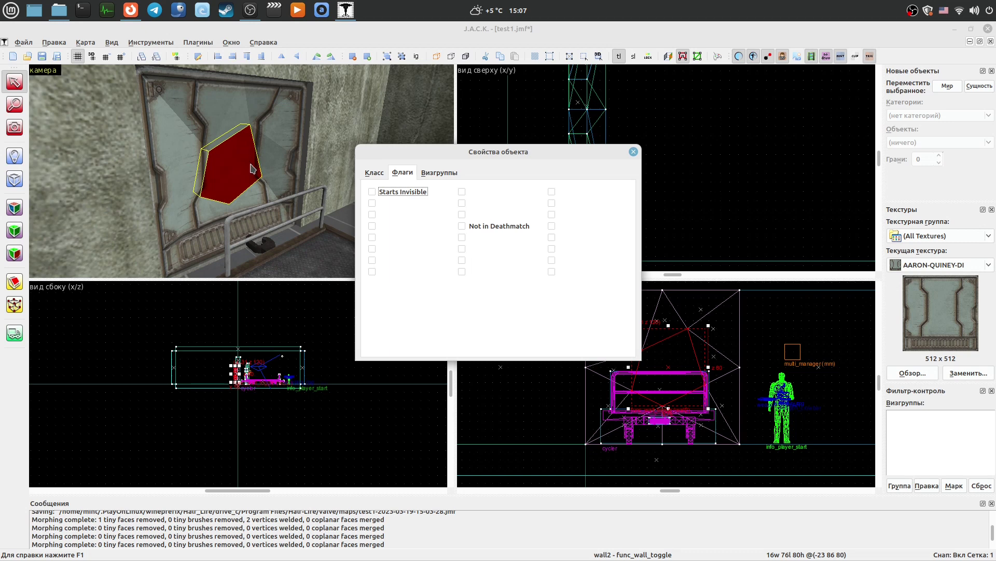
{"action": "left_click", "coordinate": [373, 192]}
{"action": "left_click", "coordinate": [372, 174]}
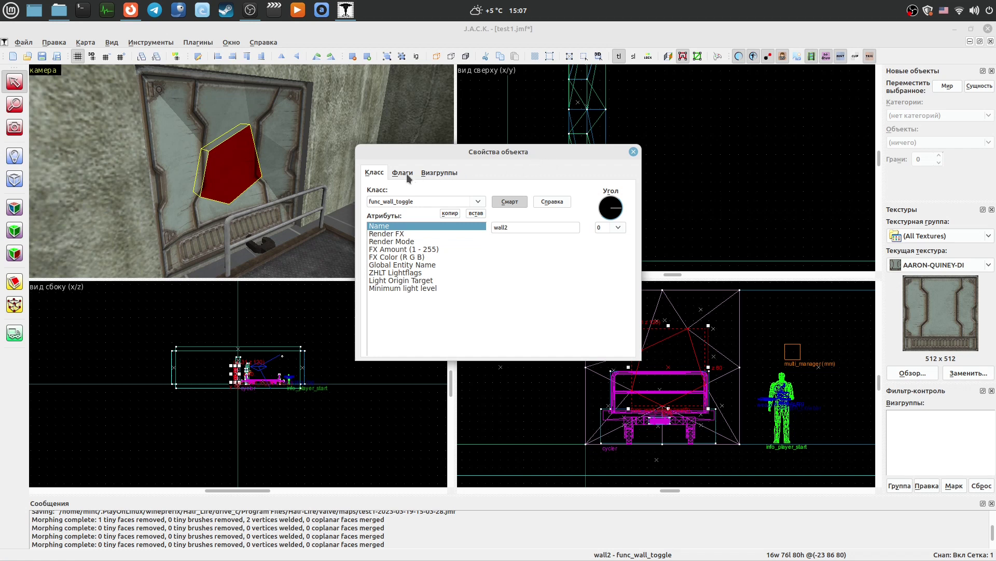
Step: Review Global Entity Name, ZHLT Lightflags and Minimum light level, then close the dialog
{"action": "left_click", "coordinate": [418, 264]}
{"action": "left_click", "coordinate": [418, 273]}
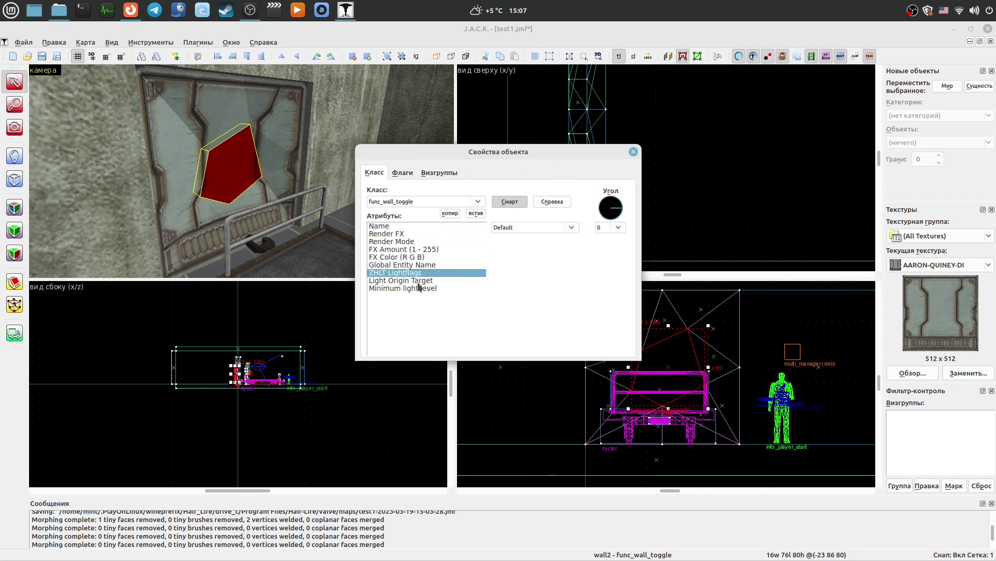
{"action": "left_click", "coordinate": [419, 287]}
{"action": "left_click", "coordinate": [634, 152]}
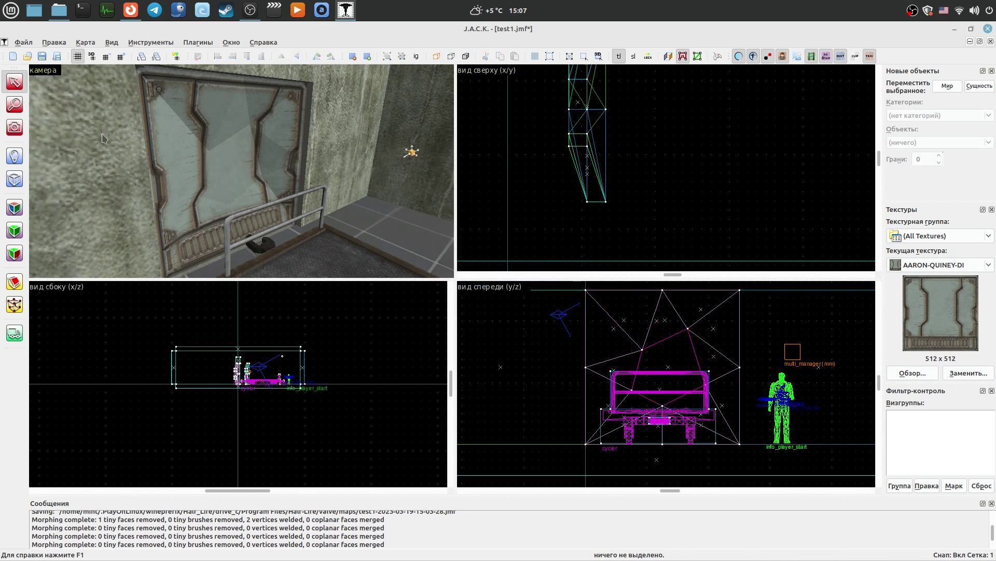
Step: Show the hidden objects and check wall1's Name and flags in its properties
{"action": "left_click", "coordinate": [451, 57]}
{"action": "left_click", "coordinate": [240, 165]}
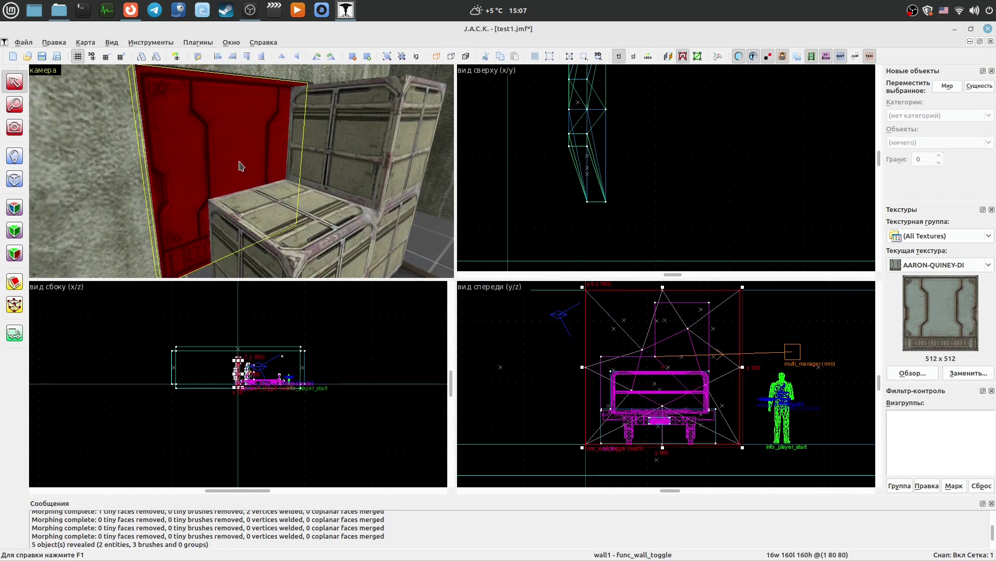
{"action": "double_click", "coordinate": [250, 150]}
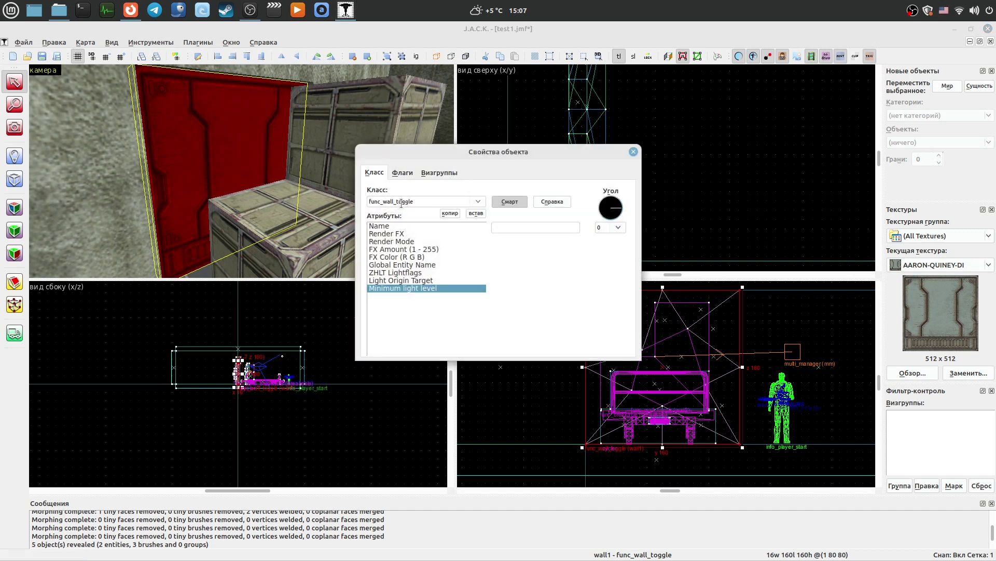
{"action": "left_click", "coordinate": [412, 225]}
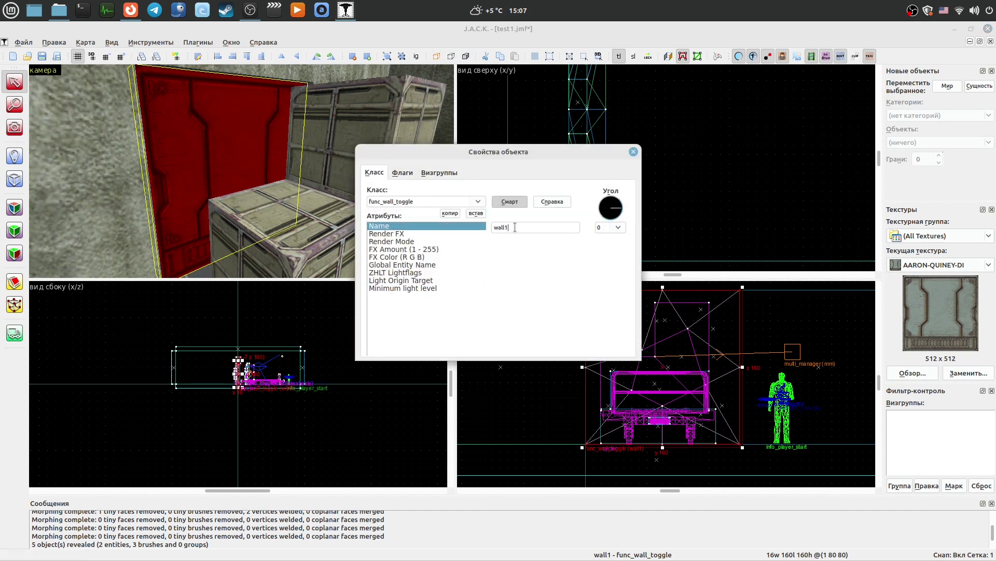
{"action": "left_click", "coordinate": [401, 174]}
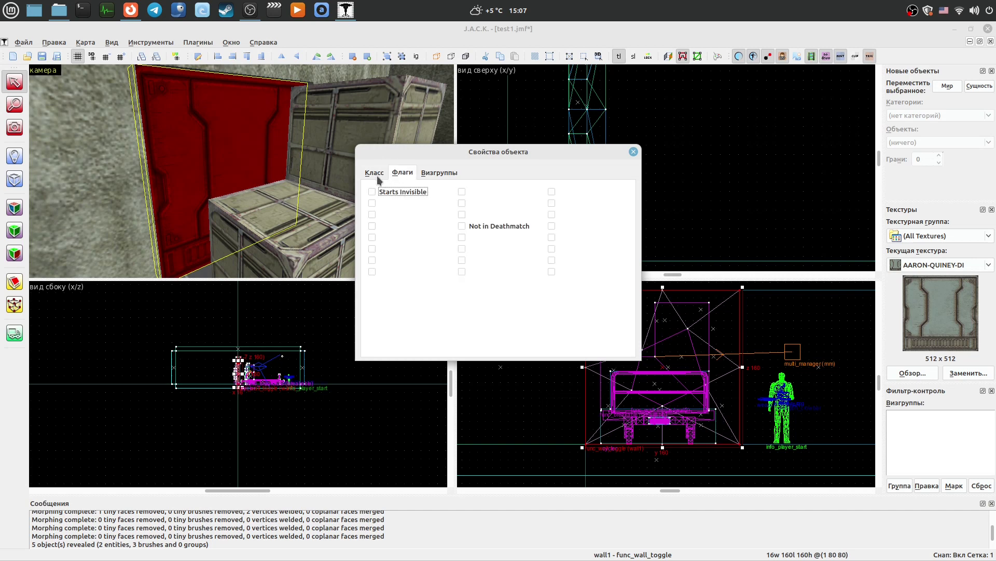
{"action": "left_click", "coordinate": [376, 176]}
{"action": "left_click", "coordinate": [634, 152]}
Step: Clear the selection and swing the 3D view toward the crates
{"action": "key", "text": "Escape"}
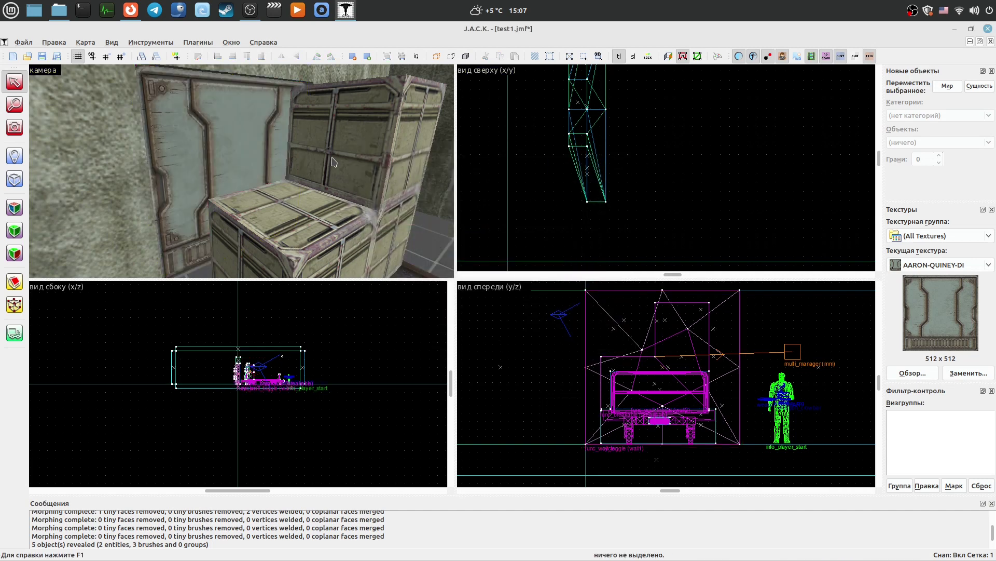
{"action": "left_click", "coordinate": [21, 133]}
{"action": "left_click_drag", "start_coordinate": [223, 166], "coordinate": [241, 170]}
Step: Position the view on the crates, select the breakable group and open its properties
{"action": "key", "text": "w"}
{"action": "key", "text": "d"}
{"action": "key", "text": "a"}
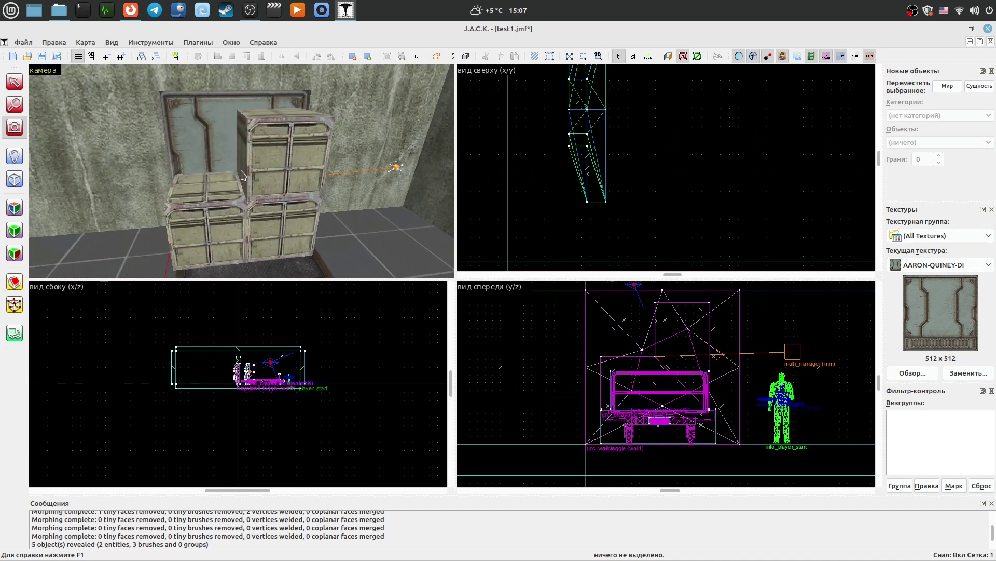
{"action": "left_click", "coordinate": [17, 93]}
{"action": "key", "text": "s"}
{"action": "key", "text": "d"}
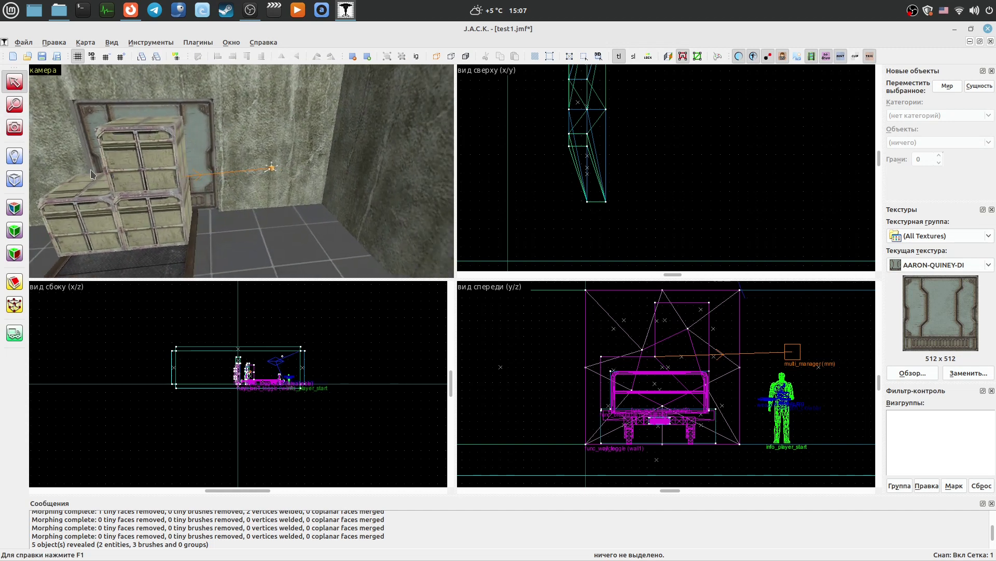
{"action": "left_click", "coordinate": [131, 190]}
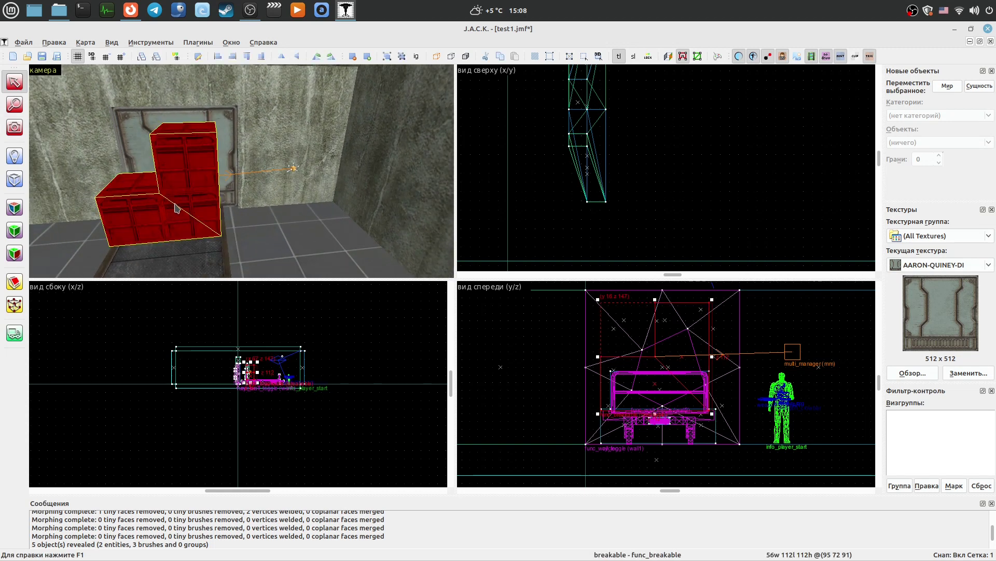
{"action": "key", "text": "alt+Return"}
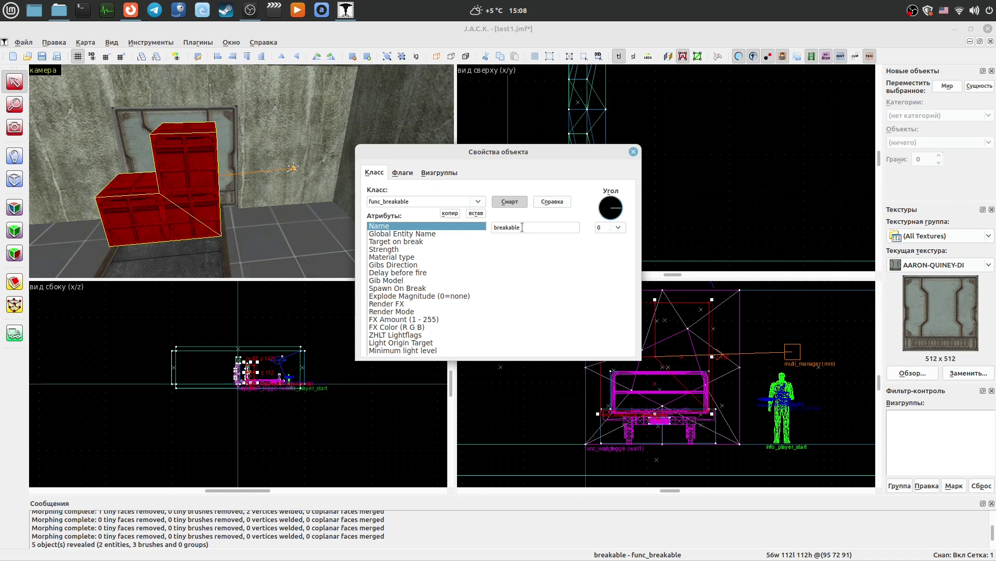
Step: Review the crates' name breakable, Target on break mm and Strength 50
{"action": "left_click_drag", "start_coordinate": [524, 227], "coordinate": [485, 223]}
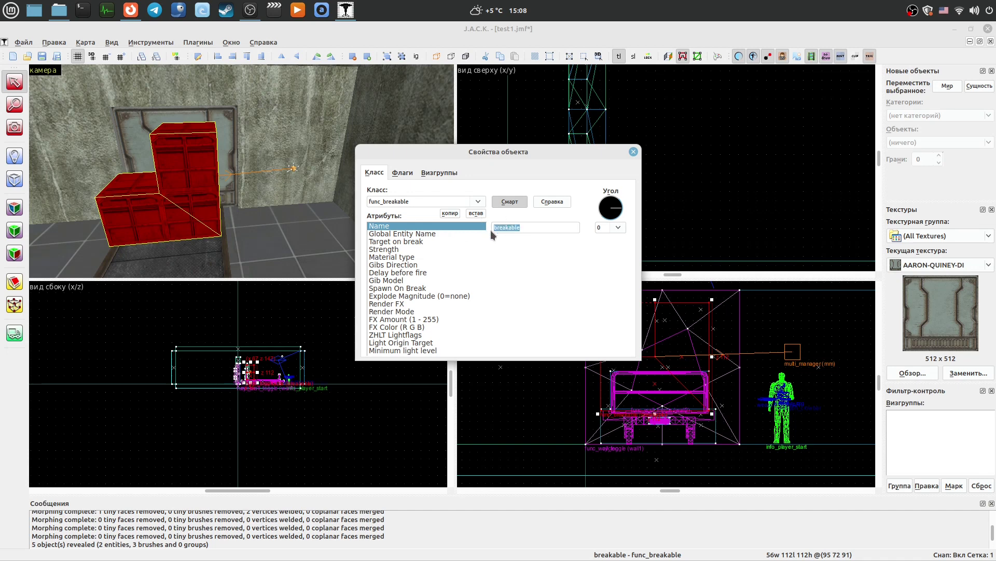
{"action": "left_click", "coordinate": [419, 242]}
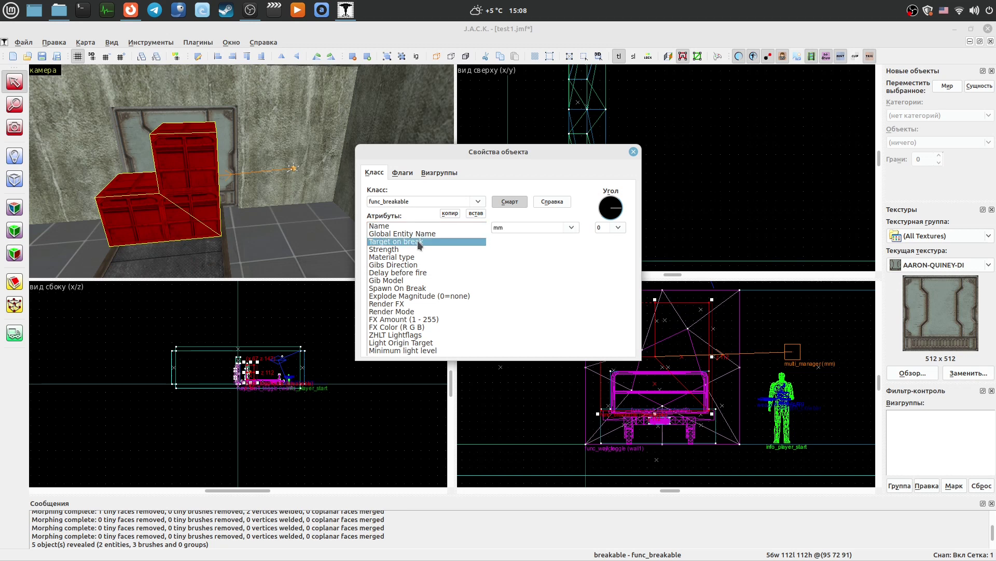
{"action": "left_click", "coordinate": [501, 229]}
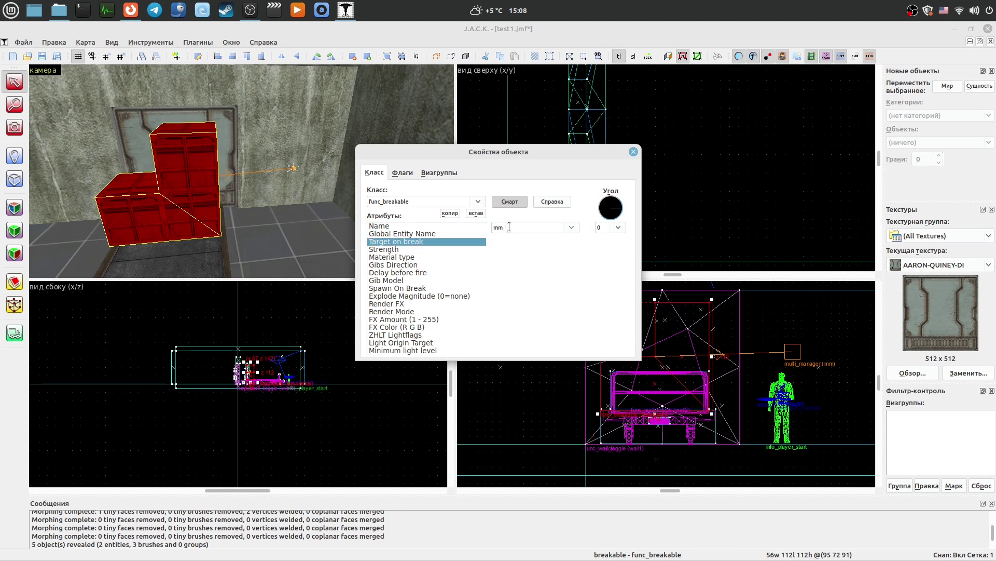
{"action": "left_click", "coordinate": [405, 249]}
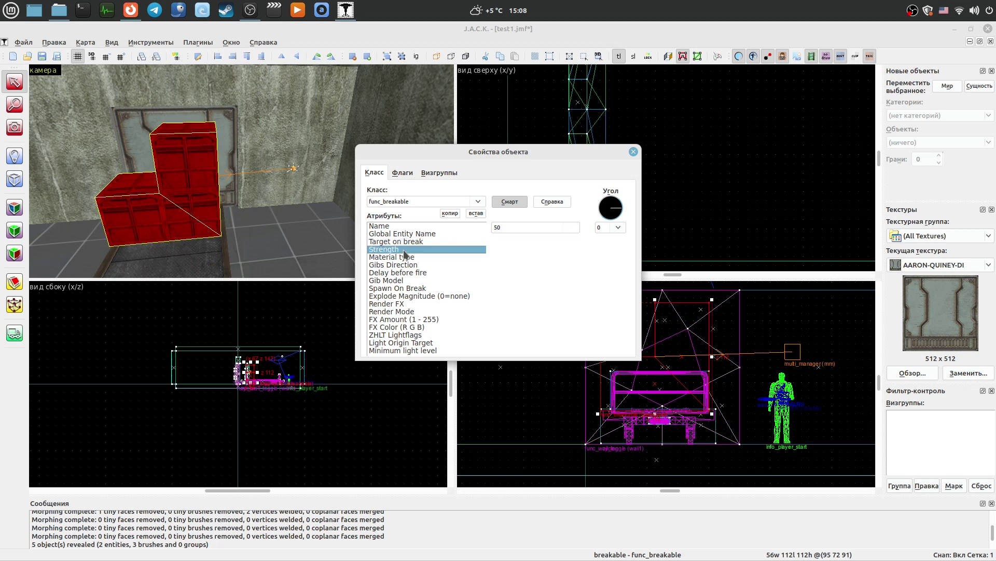
{"action": "left_click", "coordinate": [499, 227]}
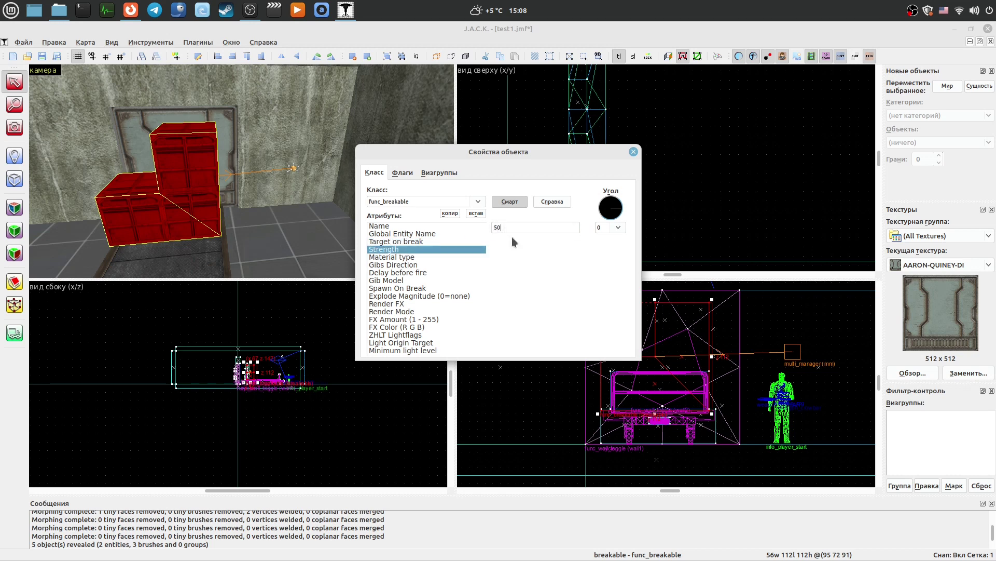
Step: Review Material type, Gibs Direction, Gib Model, Delay, Explode Magnitude, Render FX and FX Amount
{"action": "left_click", "coordinate": [421, 257]}
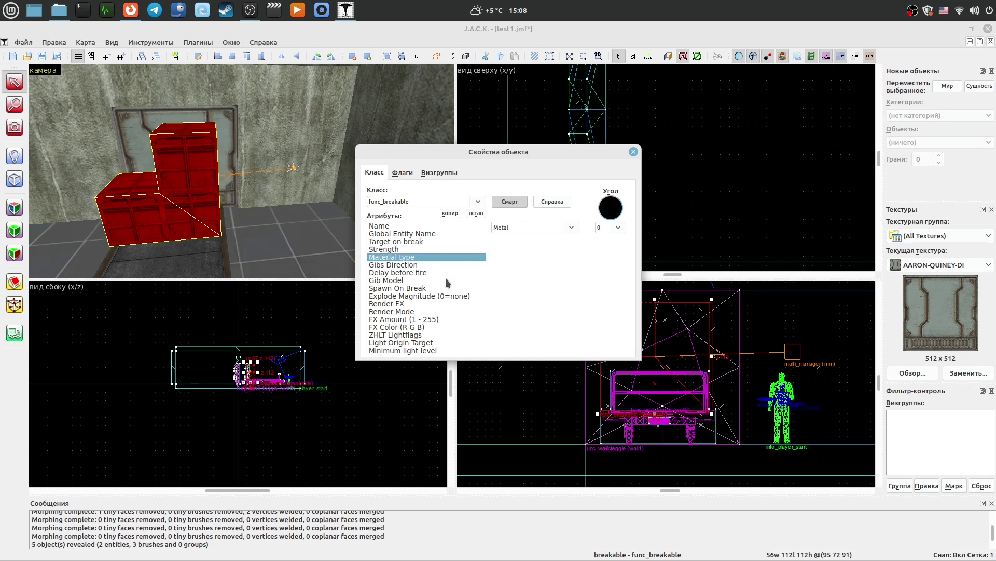
{"action": "key", "text": "Down"}
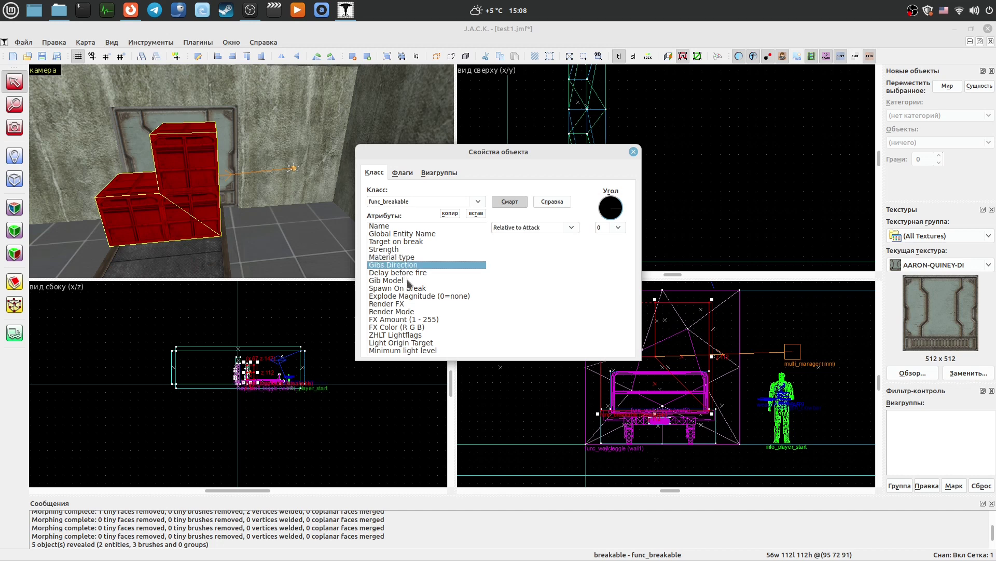
{"action": "left_click", "coordinate": [400, 280]}
{"action": "left_click", "coordinate": [405, 266]}
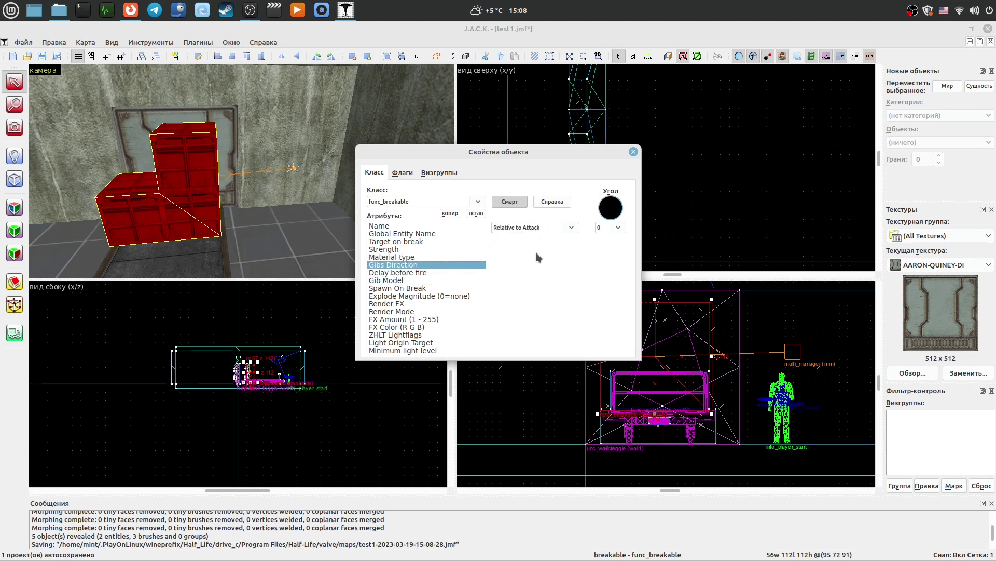
{"action": "left_click", "coordinate": [422, 273]}
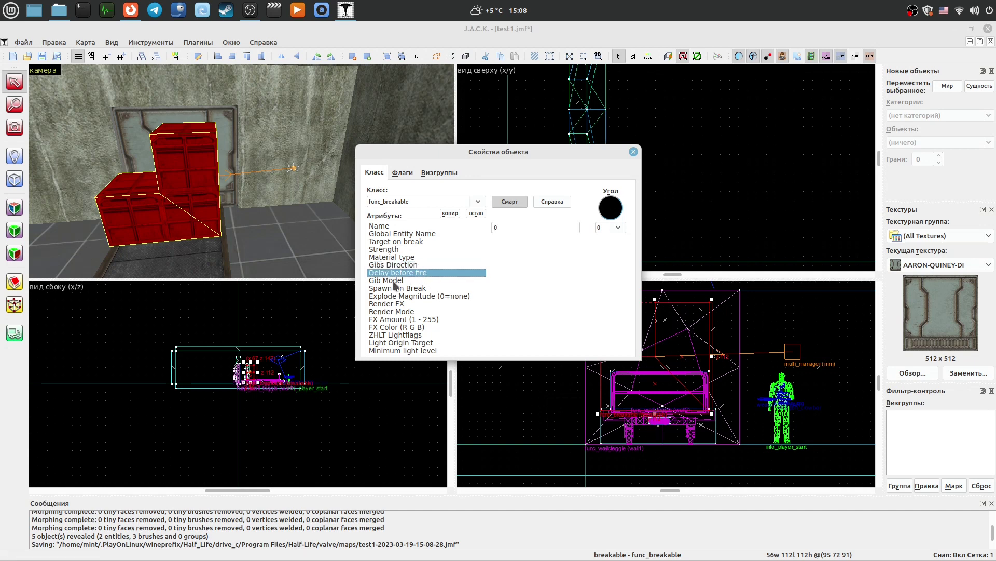
{"action": "left_click", "coordinate": [396, 281]}
{"action": "left_click", "coordinate": [405, 289]}
{"action": "left_click", "coordinate": [414, 296]}
{"action": "left_click", "coordinate": [401, 305]}
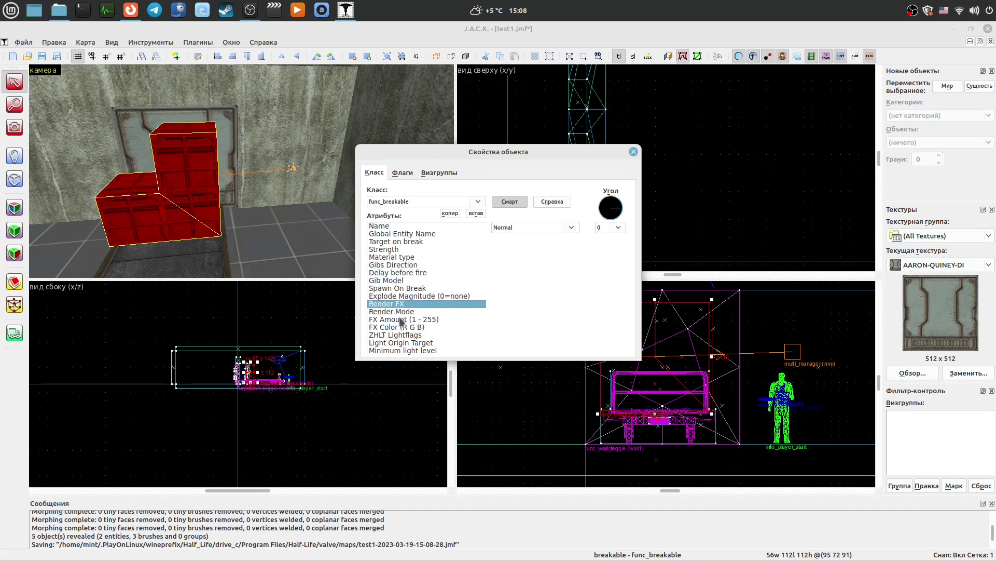
{"action": "left_click", "coordinate": [402, 319]}
Step: Check the breakable's flags, close the dialog and open the multi_manager mm's properties
{"action": "left_click", "coordinate": [403, 172]}
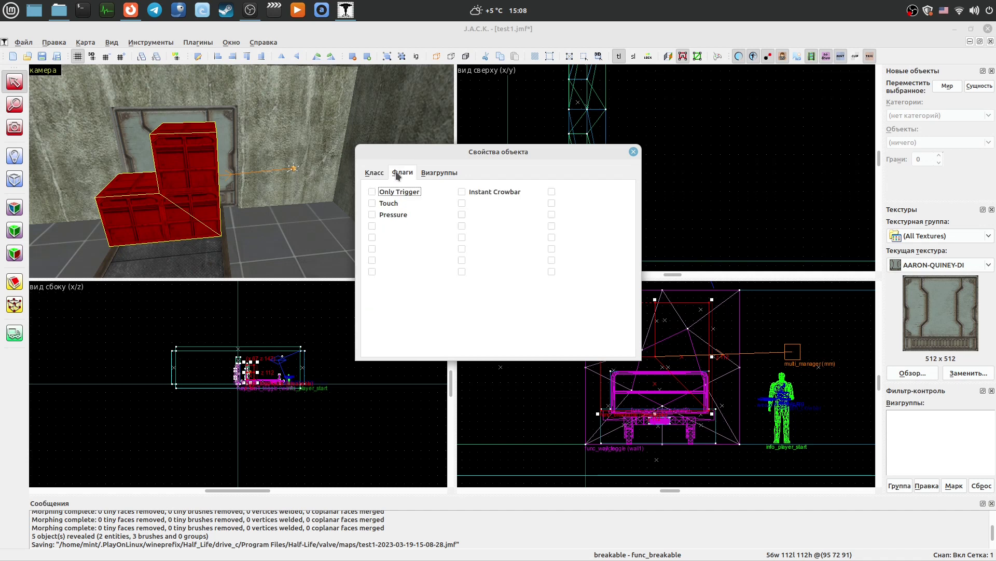
{"action": "left_click", "coordinate": [376, 172]}
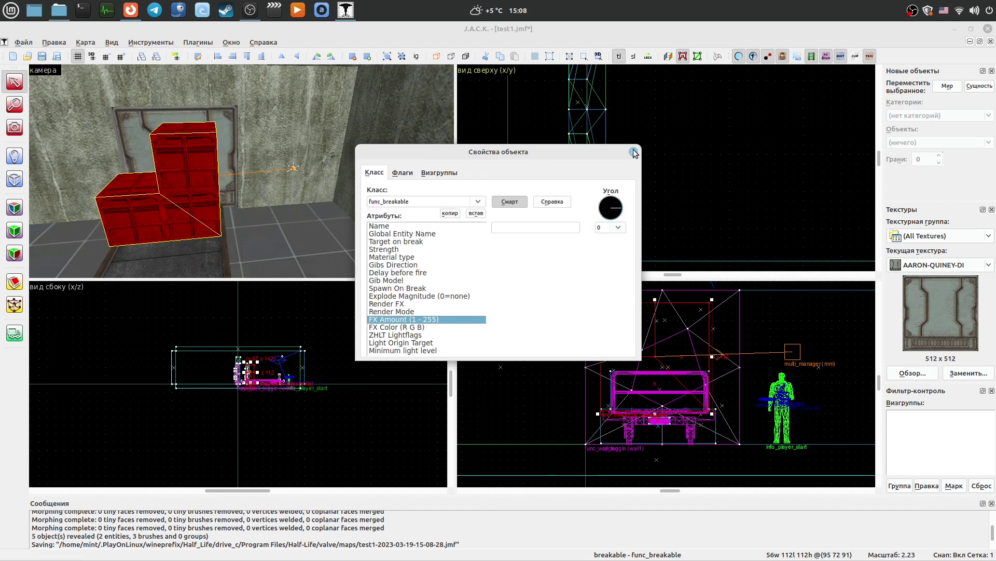
{"action": "key", "text": "Escape"}
{"action": "left_click", "coordinate": [293, 168]}
{"action": "key", "text": "alt+Return"}
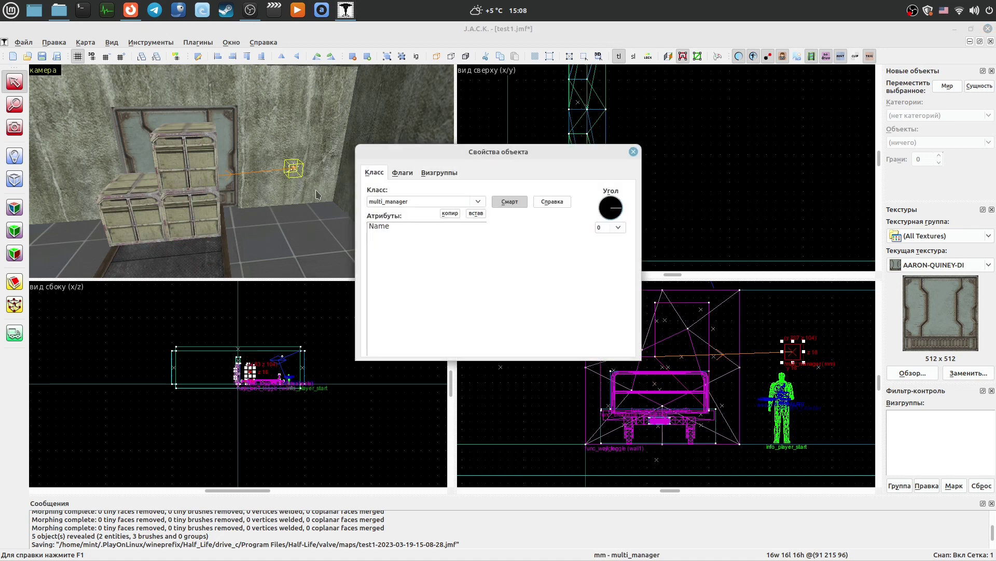
Step: With Smart mode off, inspect mm's keys: wall1 at 0 and wall2 at 1
{"action": "left_click", "coordinate": [424, 226]}
{"action": "left_click", "coordinate": [510, 201]}
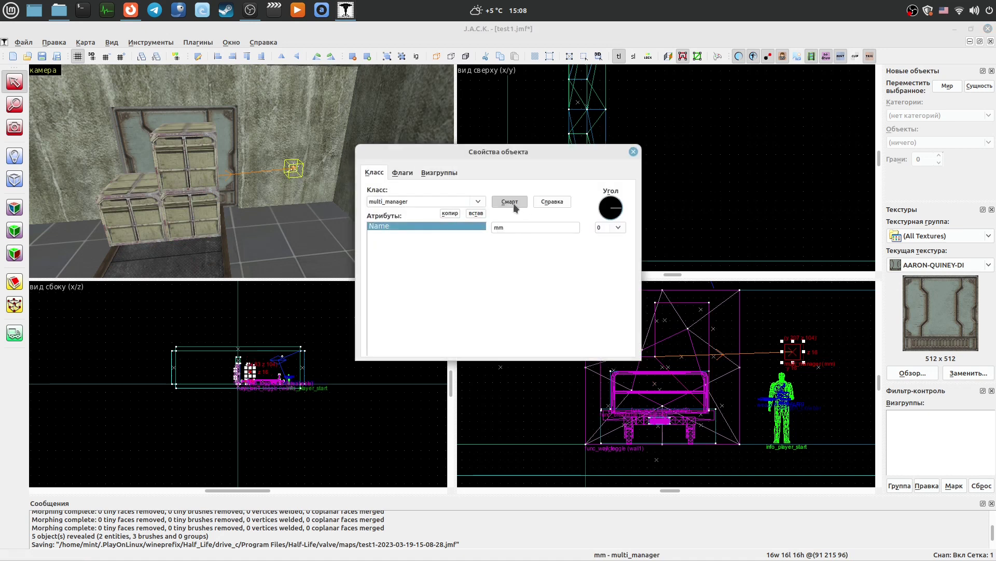
{"action": "left_click", "coordinate": [381, 234]}
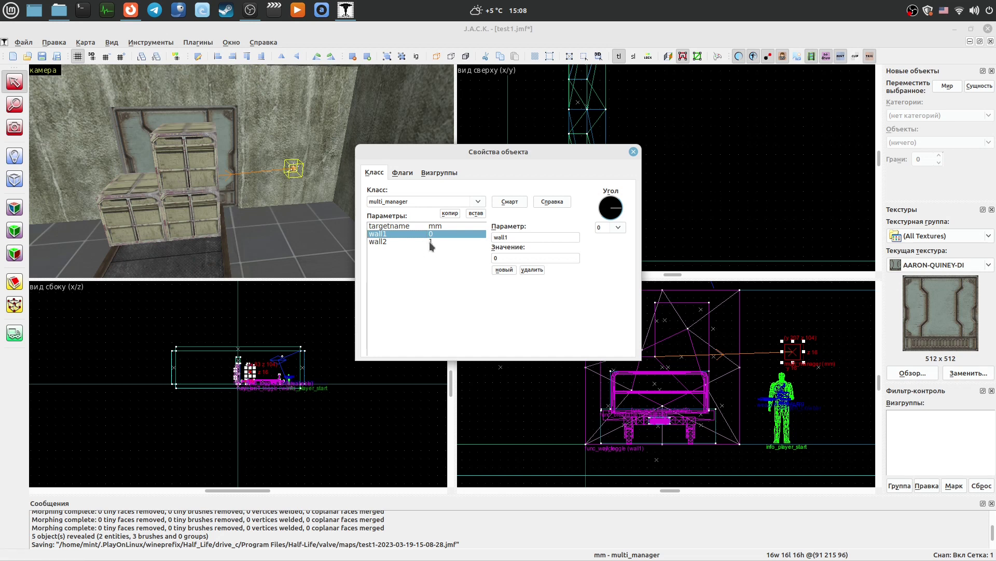
{"action": "left_click", "coordinate": [429, 242]}
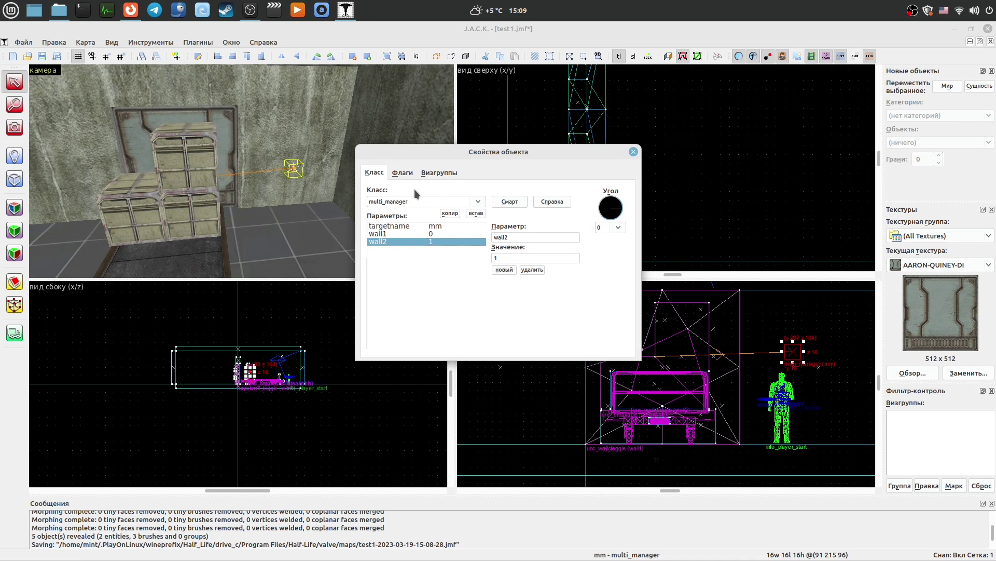
{"action": "double_click", "coordinate": [501, 258]}
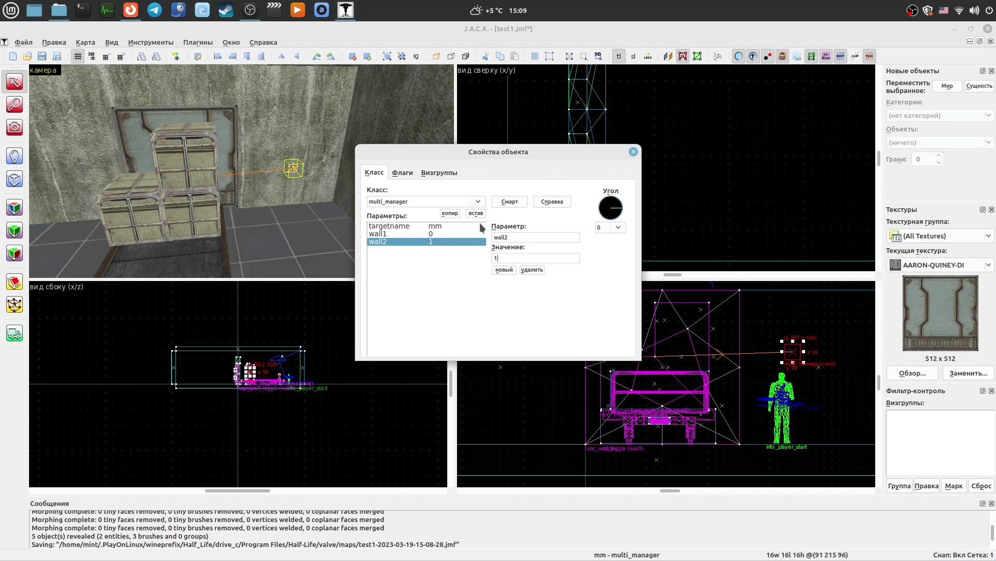
Step: Check the multi_manager's flags, close the properties and deselect it
{"action": "left_click", "coordinate": [402, 173]}
{"action": "left_click", "coordinate": [374, 171]}
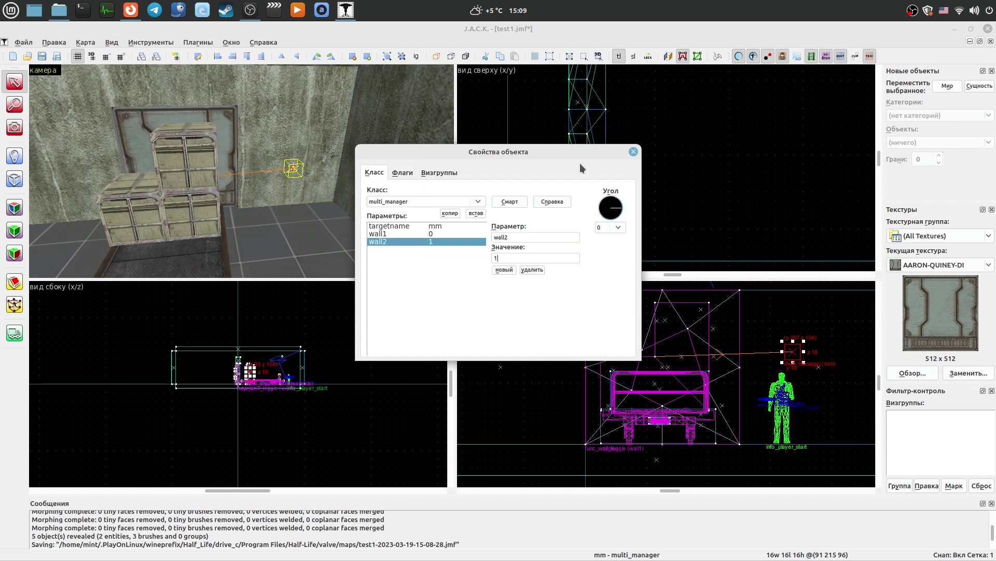
{"action": "left_click", "coordinate": [635, 154]}
{"action": "left_click", "coordinate": [630, 186]}
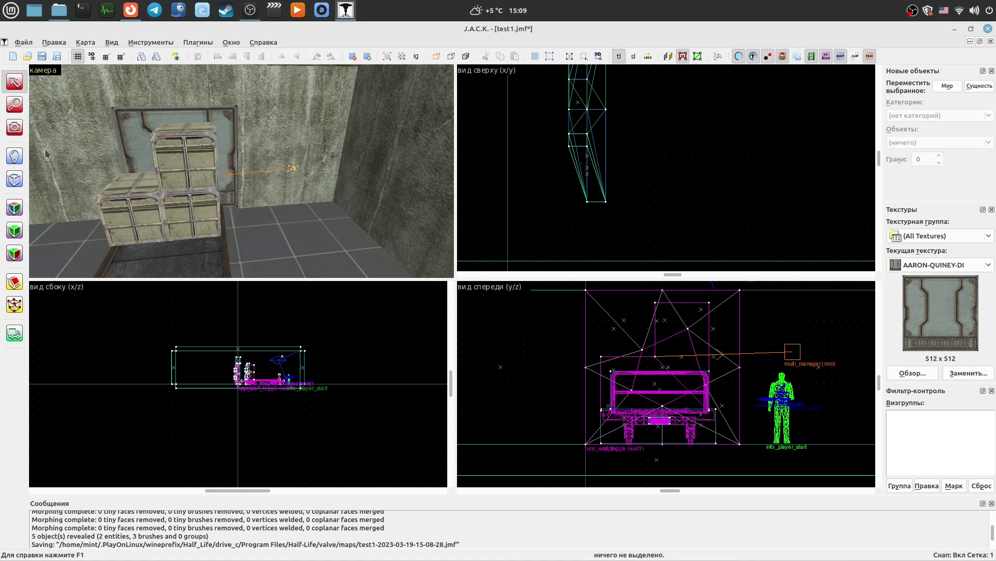
Step: Fly to the cart in the 3D view, select it, and change its entity class to cycler_sprite
{"action": "left_click", "coordinate": [17, 128]}
{"action": "left_click_drag", "start_coordinate": [207, 161], "coordinate": [241, 170]}
{"action": "left_click", "coordinate": [15, 82]}
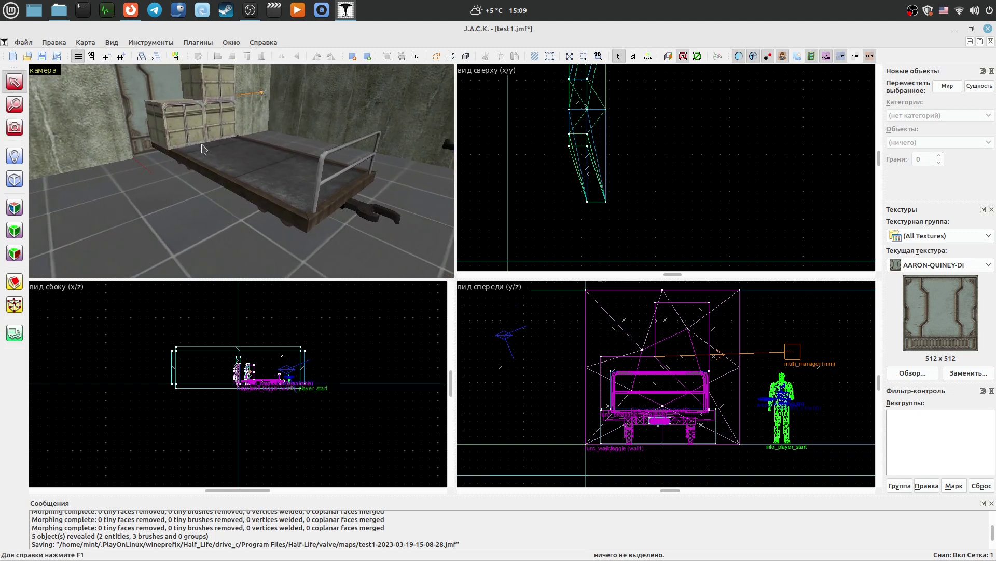
{"action": "left_click", "coordinate": [205, 149]}
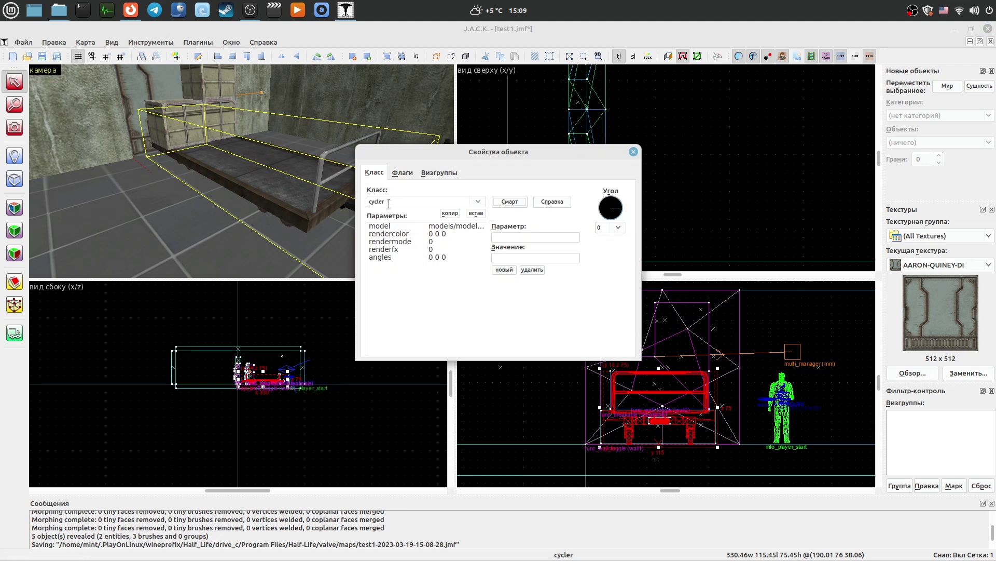
{"action": "left_click", "coordinate": [508, 204]}
{"action": "left_click", "coordinate": [481, 203]}
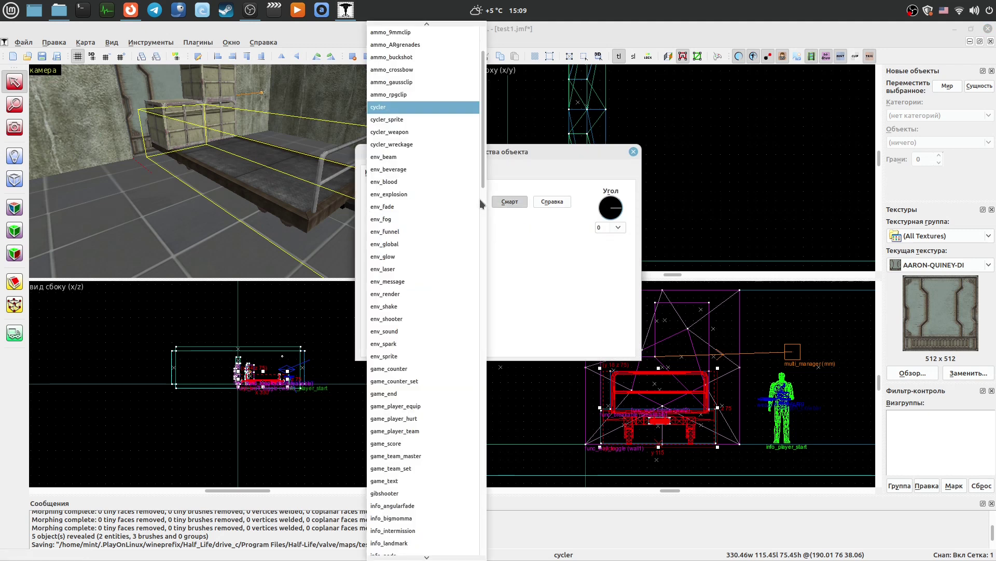
{"action": "left_click", "coordinate": [456, 120]}
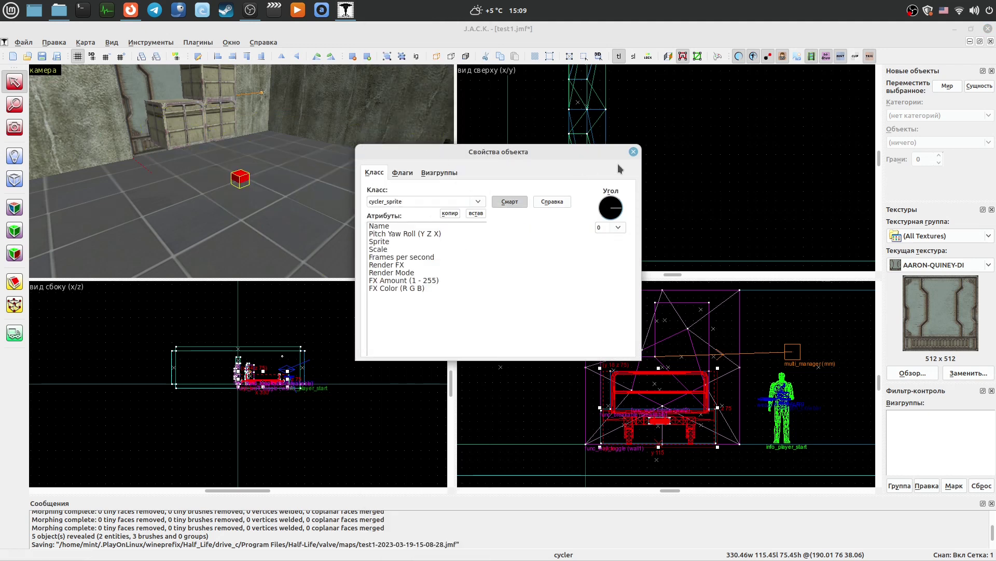
{"action": "left_click", "coordinate": [634, 152]}
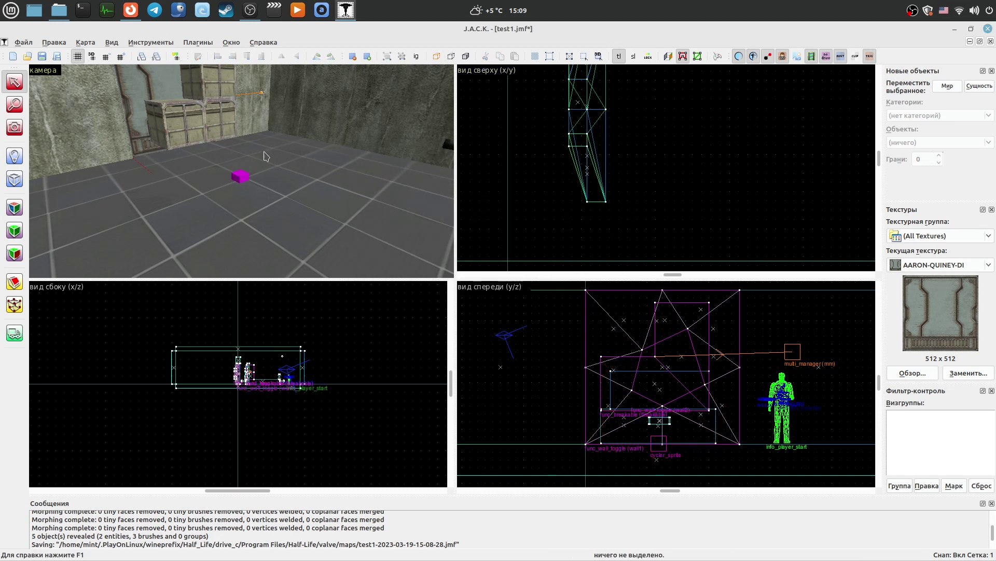
Step: Show clip brushes in the 3D view and turn the view toward the player model
{"action": "left_click", "coordinate": [854, 57]}
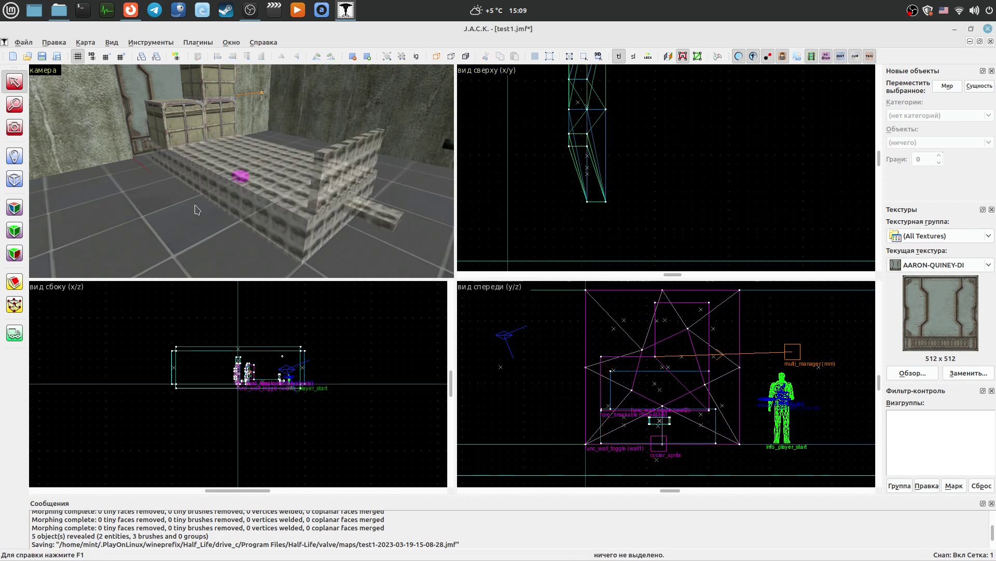
{"action": "left_click", "coordinate": [15, 129]}
{"action": "left_click_drag", "start_coordinate": [203, 169], "coordinate": [238, 171]}
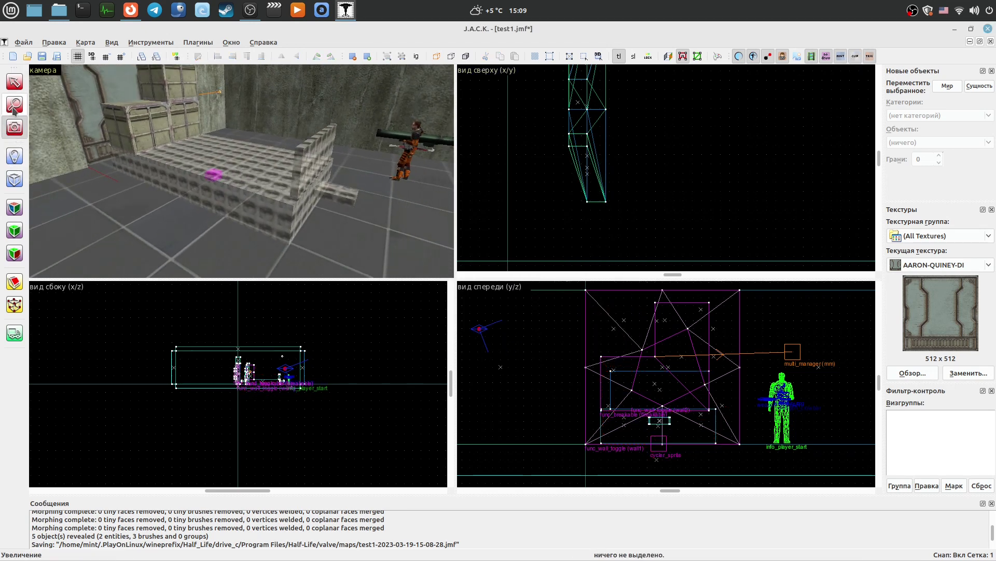
{"action": "left_click", "coordinate": [15, 82]}
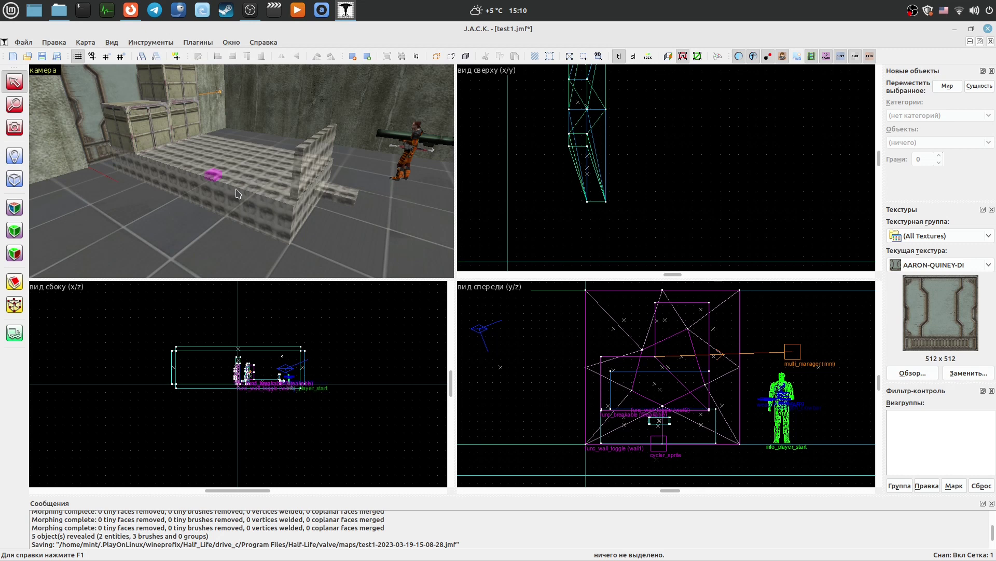
{"action": "left_click", "coordinate": [305, 176]}
{"action": "left_click", "coordinate": [334, 197]}
{"action": "left_click", "coordinate": [281, 205]}
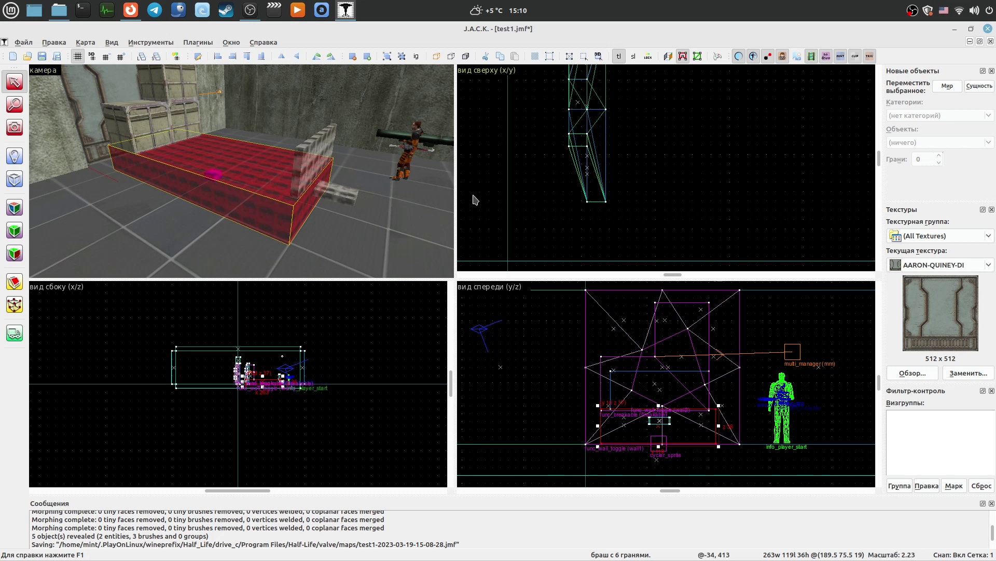
{"action": "left_click", "coordinate": [519, 195]}
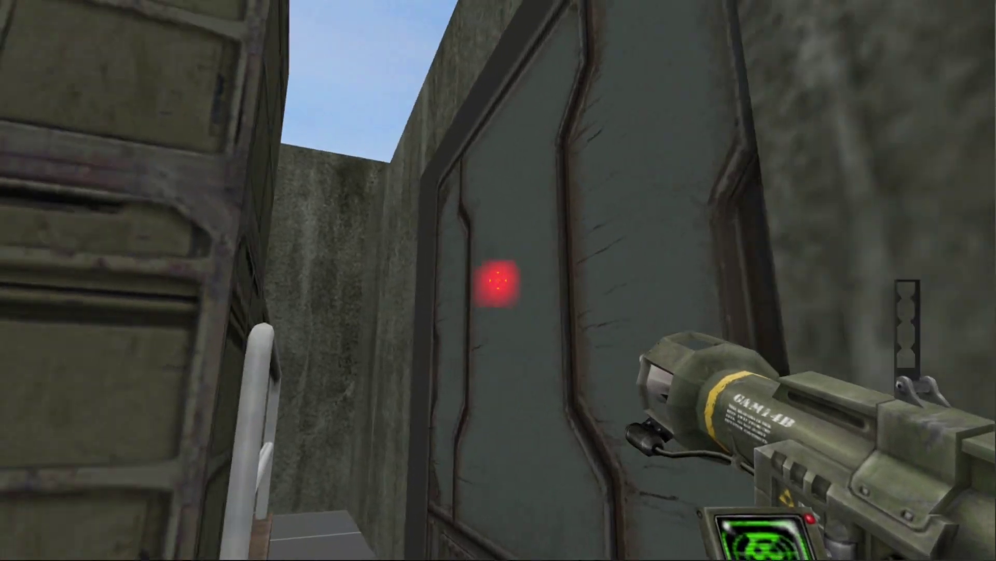
Step: Back away from the crates, switch to the MP5 rifle, and shoot the breakable crates
{"action": "key", "text": "s"}
{"action": "key", "text": "q"}
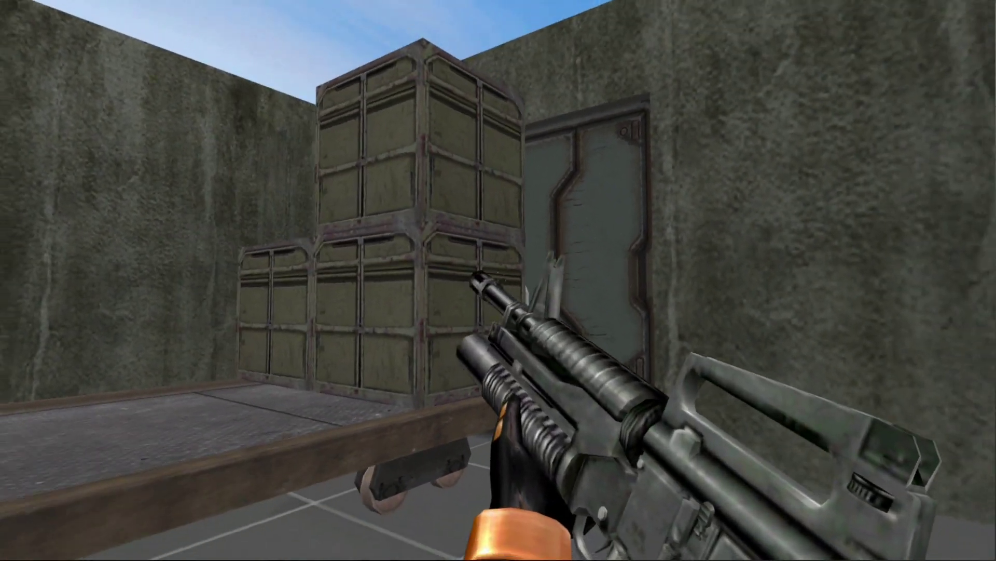
{"action": "left_click", "coordinate": [498, 280]}
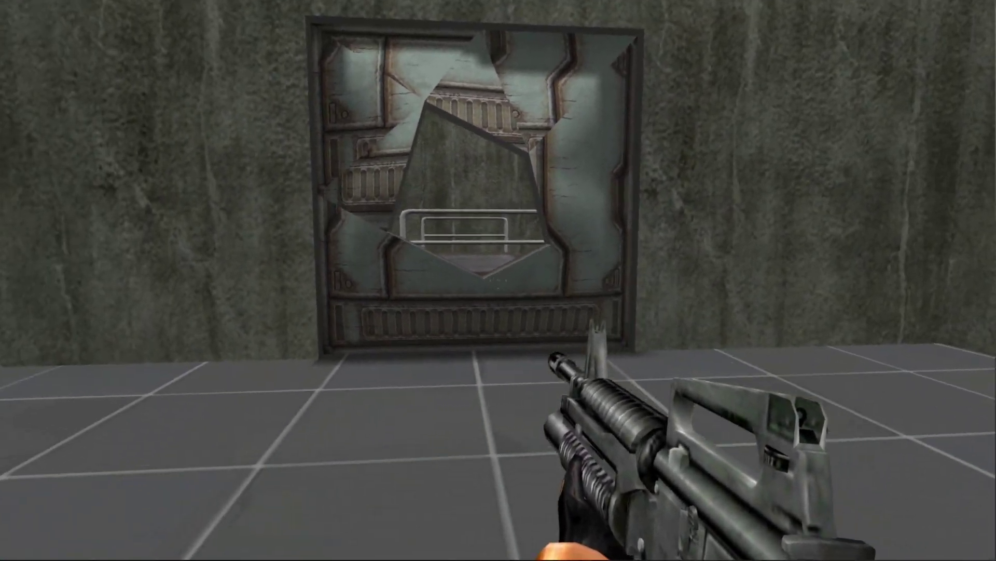
Step: Jump through the shattered door hole, back off to view the broken door, and reload
{"action": "key", "text": "w"}
{"action": "key", "text": "space"}
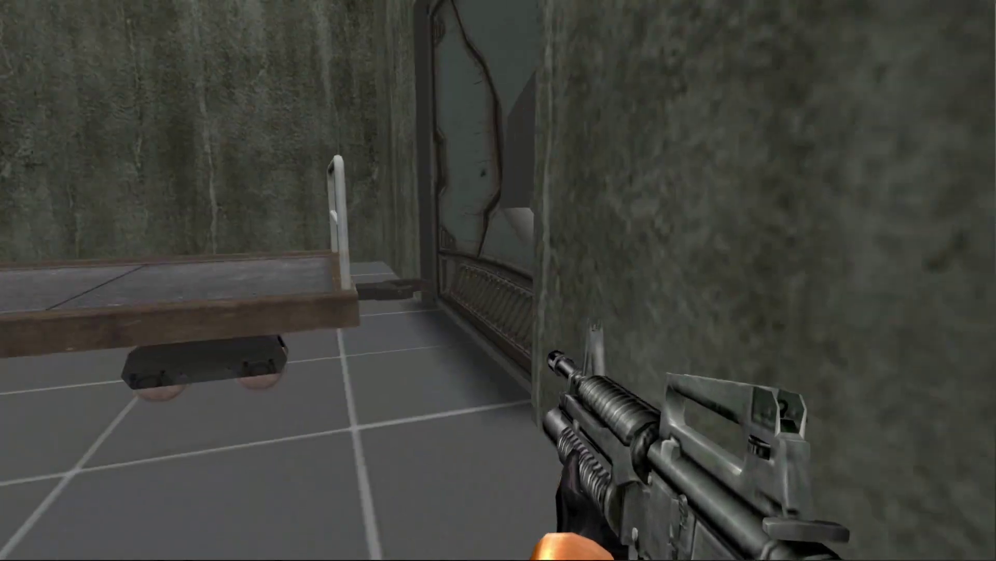
{"action": "key", "text": "s"}
{"action": "key", "text": "w"}
{"action": "key", "text": "s"}
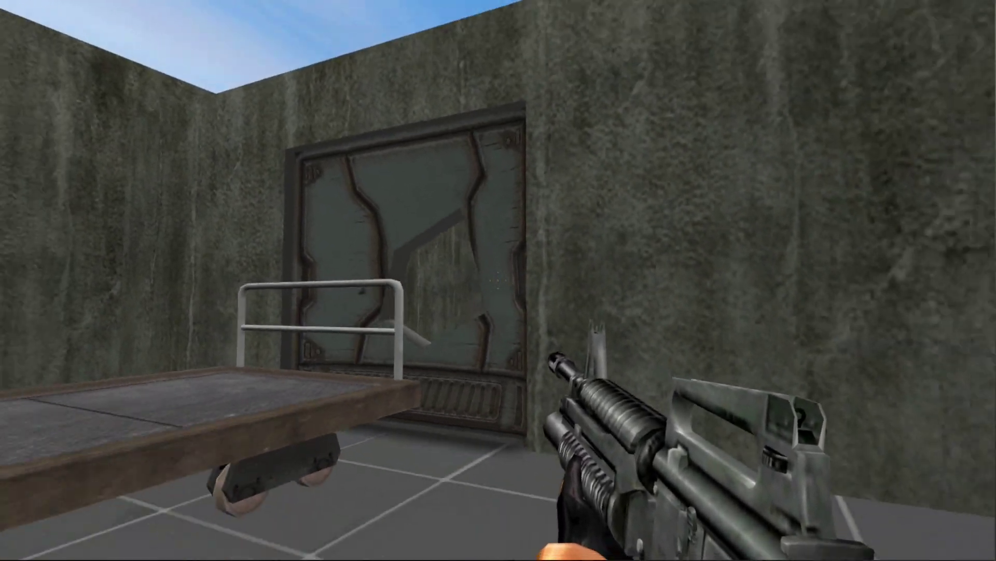
{"action": "key", "text": "s"}
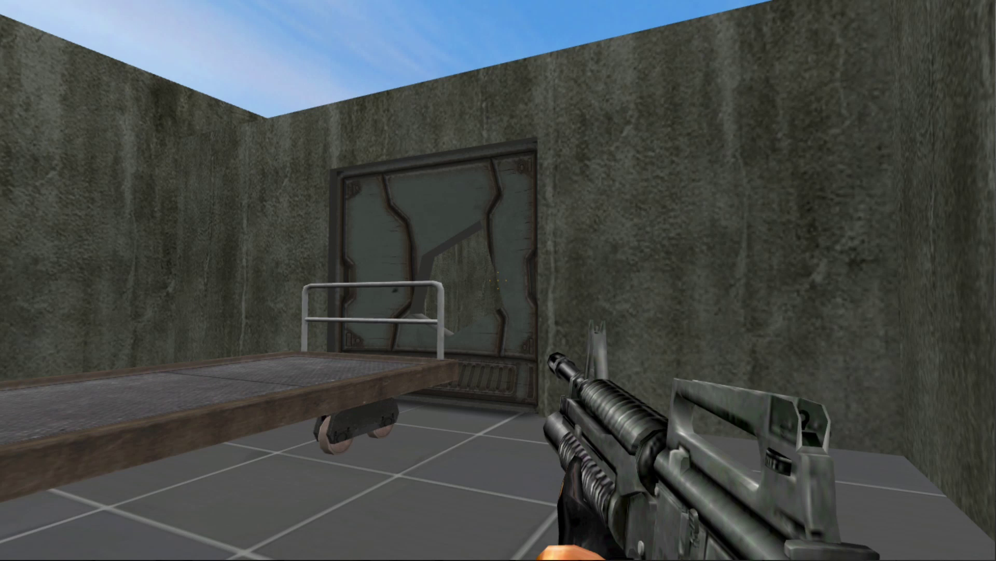
{"action": "key", "text": "r"}
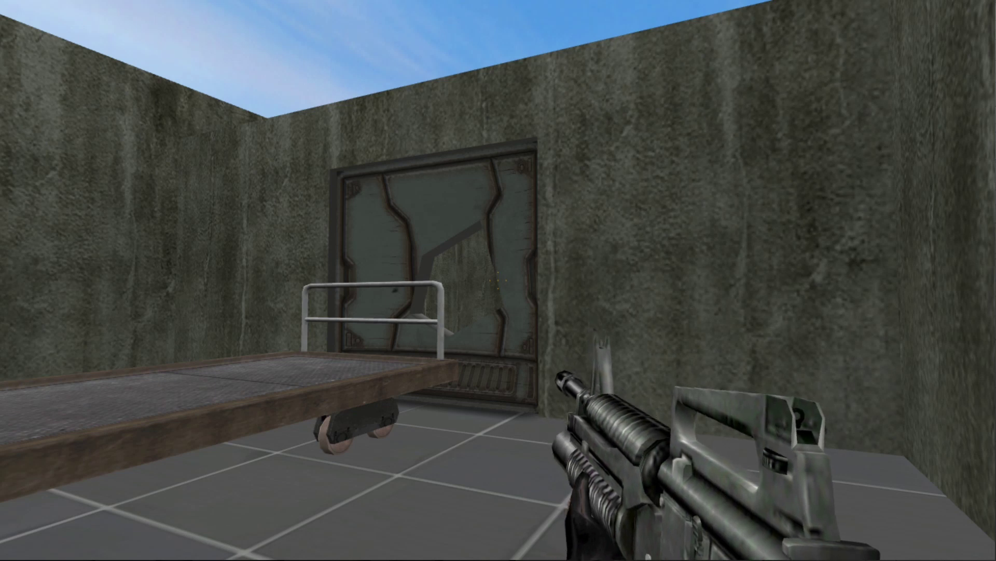